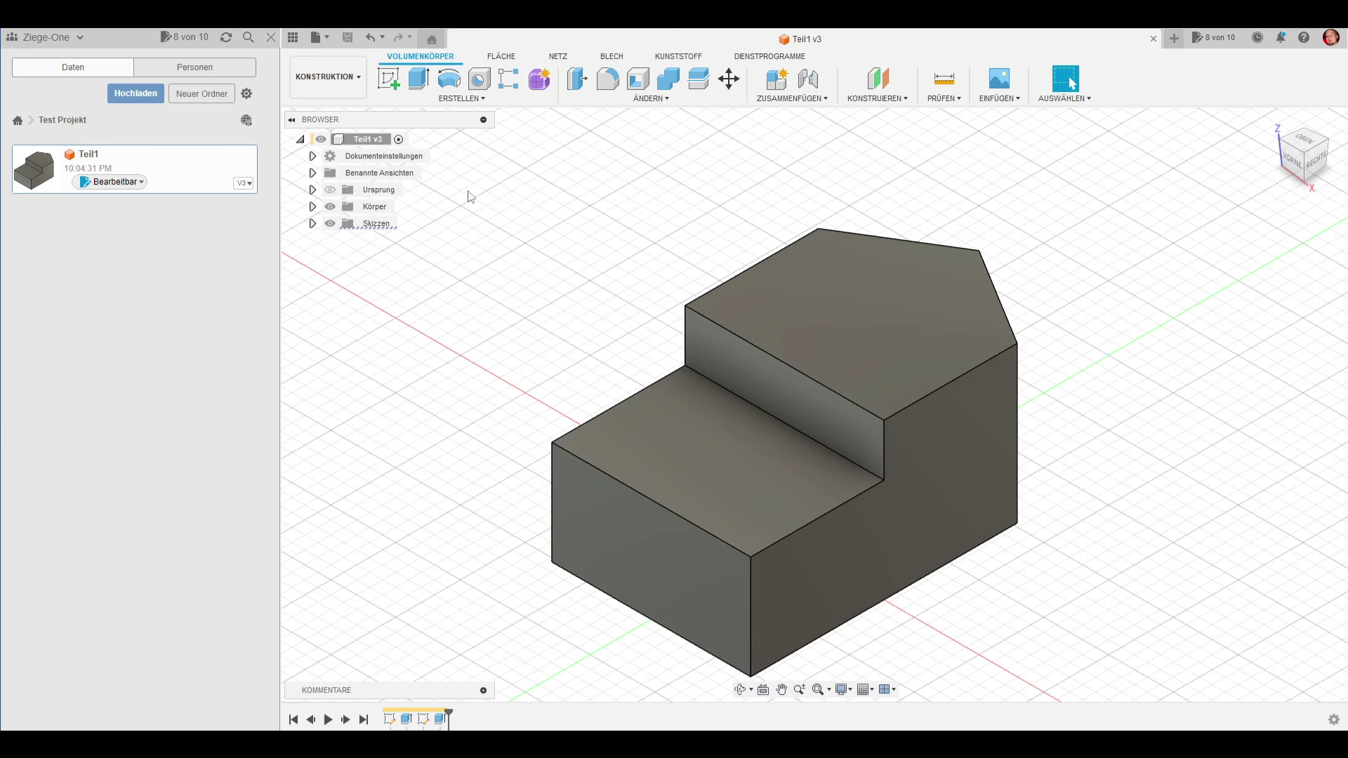
# Start a blank design from the File menu and save it under the name Teil2
pyautogui.click(314, 39)
pyautogui.click(355, 58)
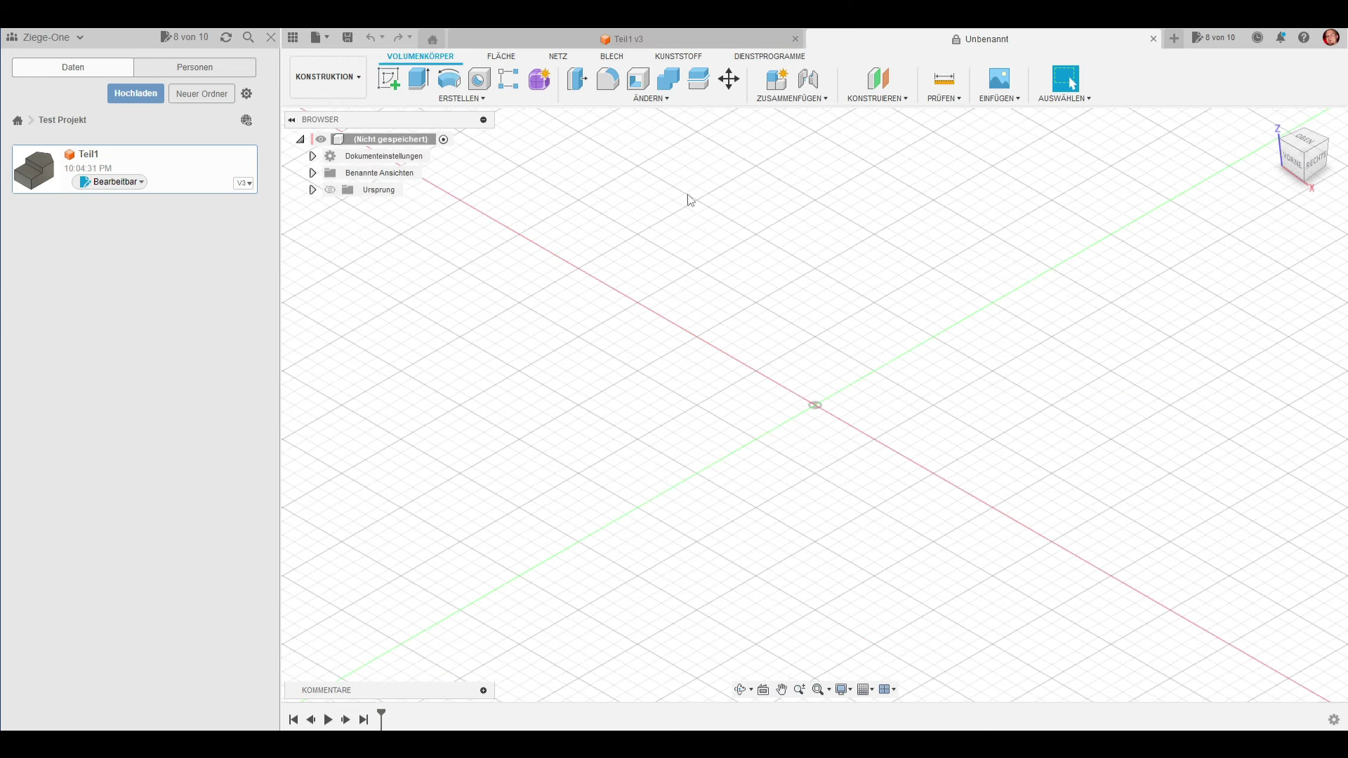
pyautogui.click(352, 42)
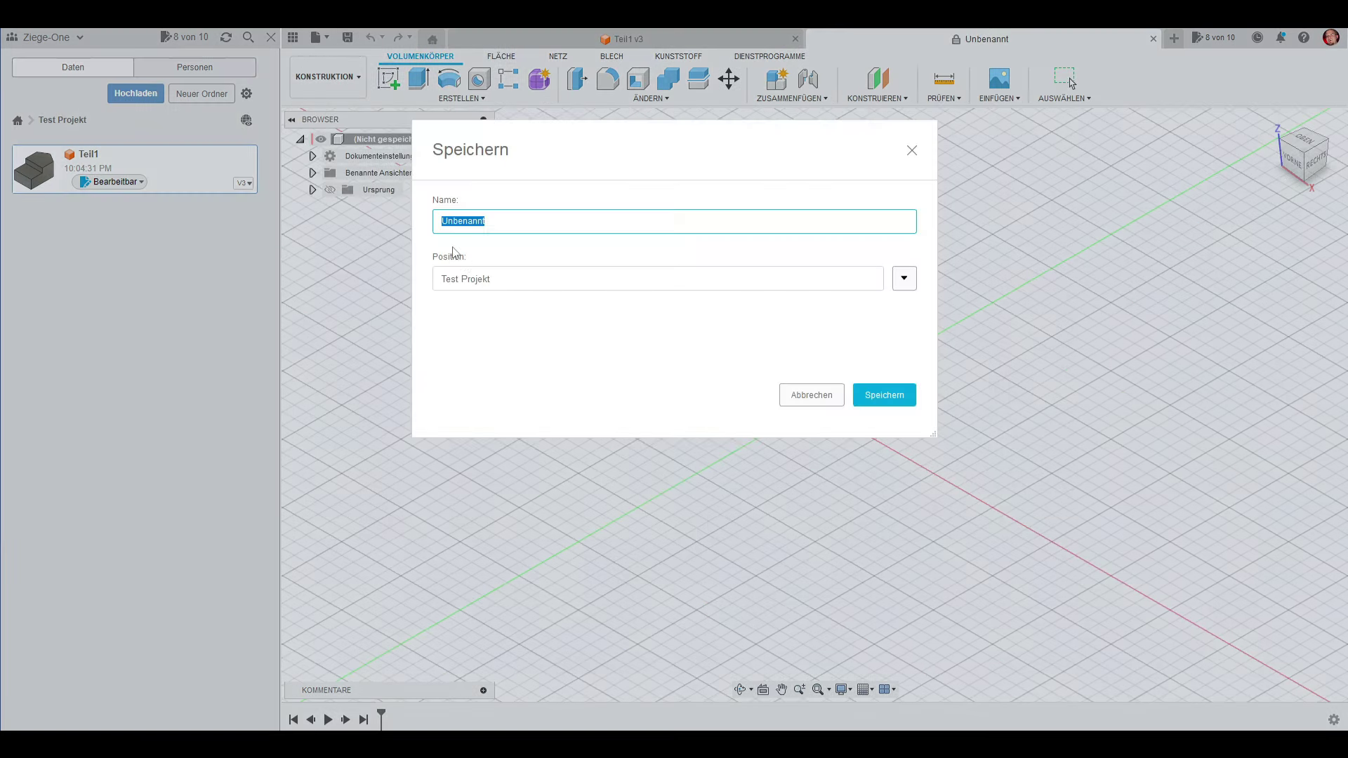
pyautogui.write('Teil2')
pyautogui.press('Return')
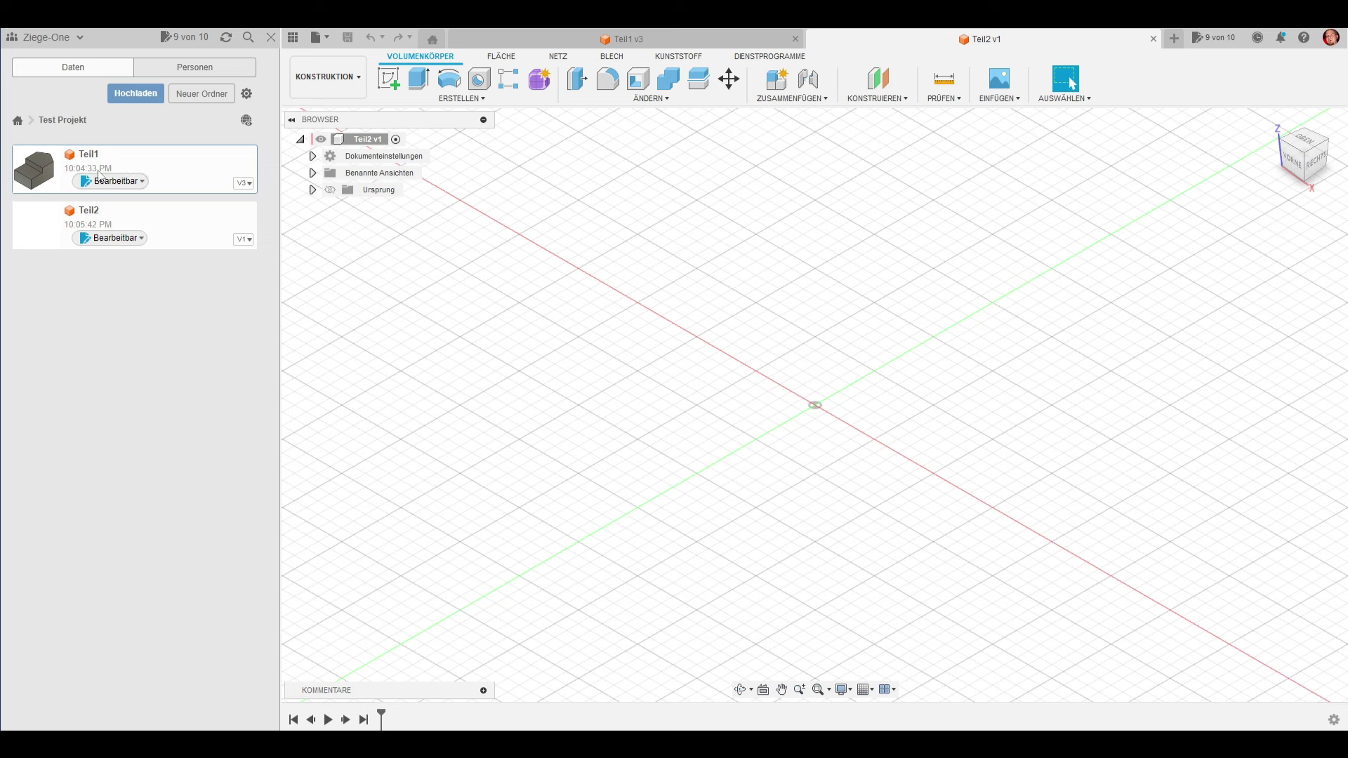
# Drag Teil1 v3 from the Data panel into Teil2 and accept it at its original position
pyautogui.moveTo(178, 174); pyautogui.dragTo(500, 321)
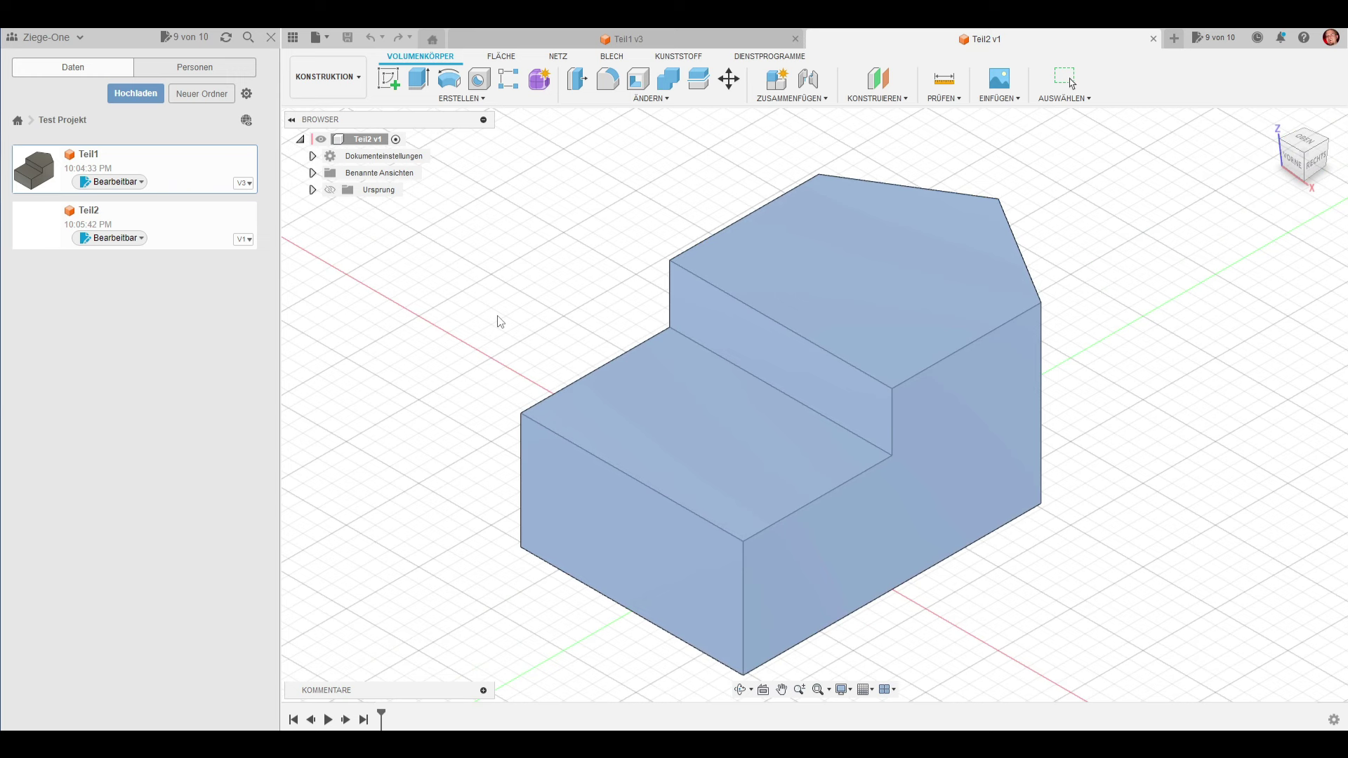
pyautogui.click(1241, 480)
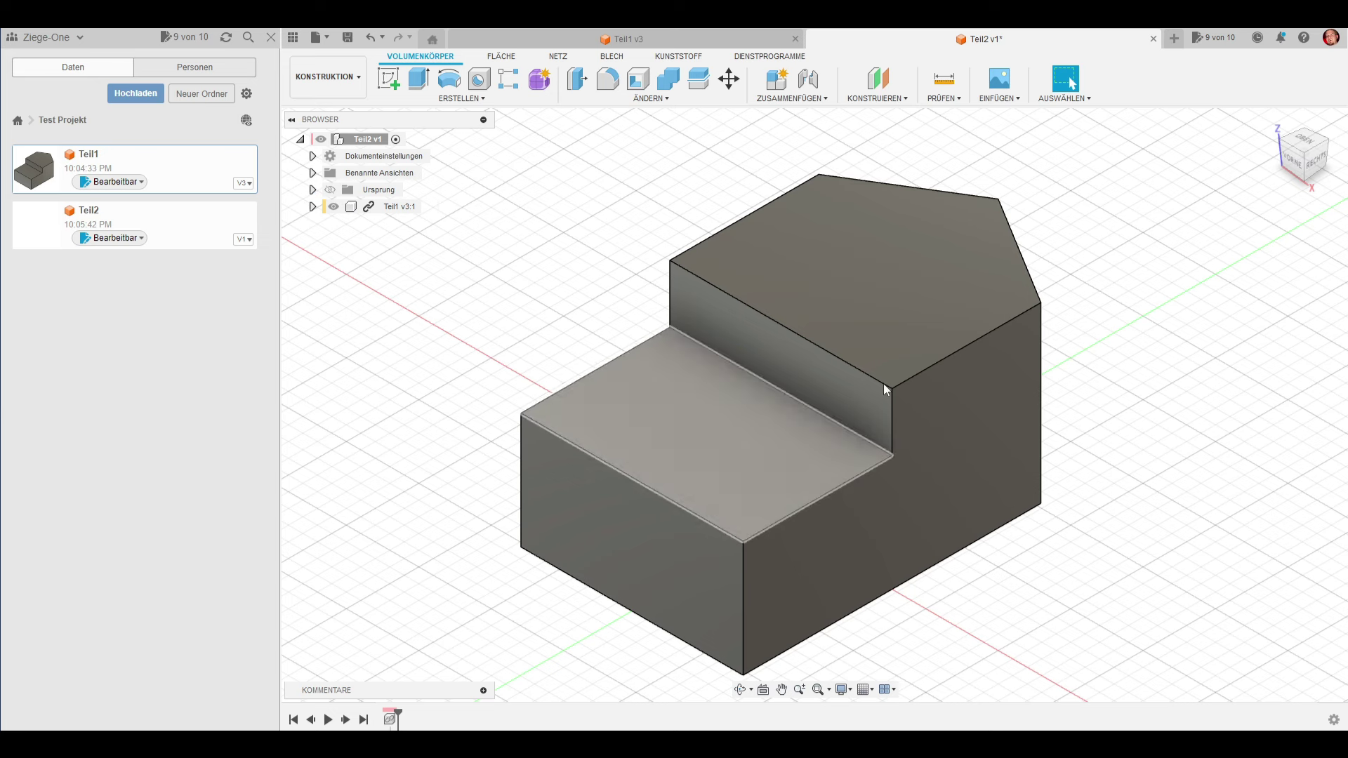
pyautogui.moveTo(698, 79)
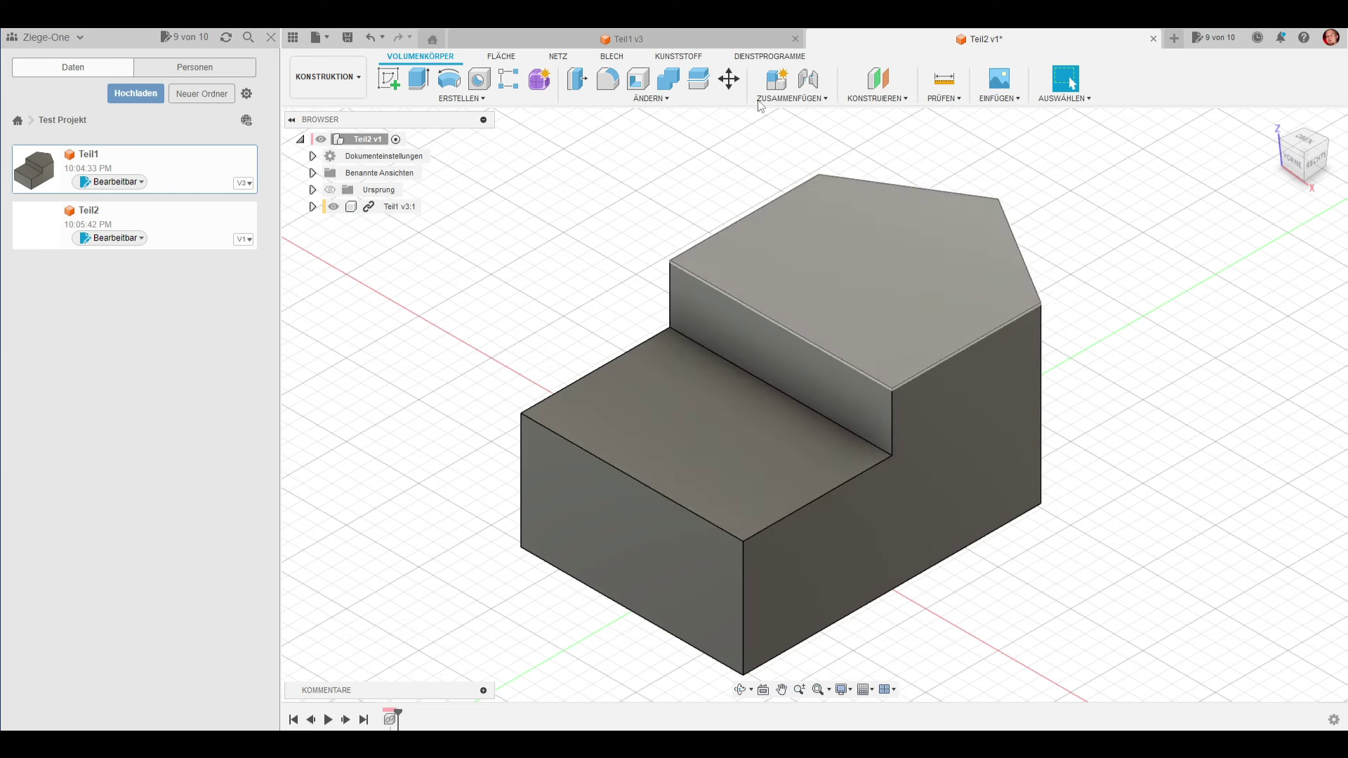
pyautogui.click(699, 82)
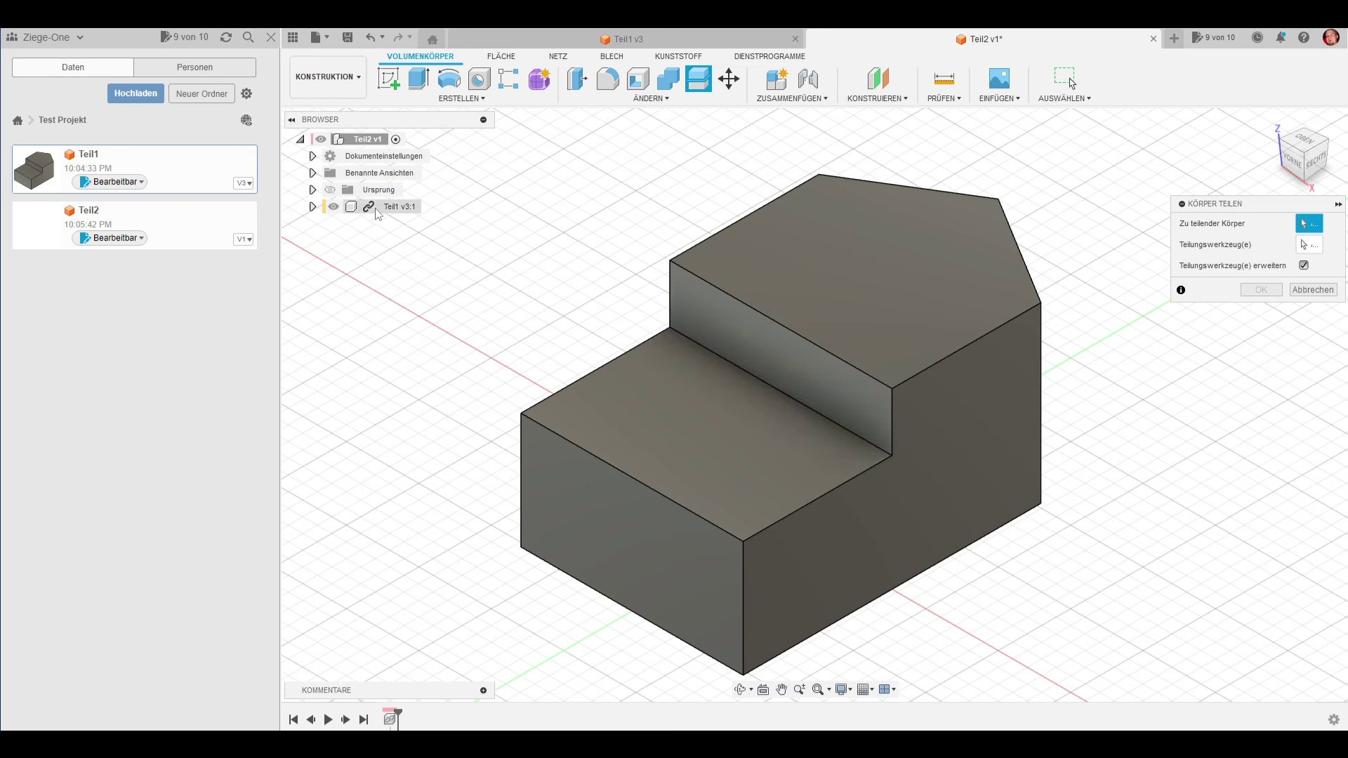
pyautogui.click(1320, 295)
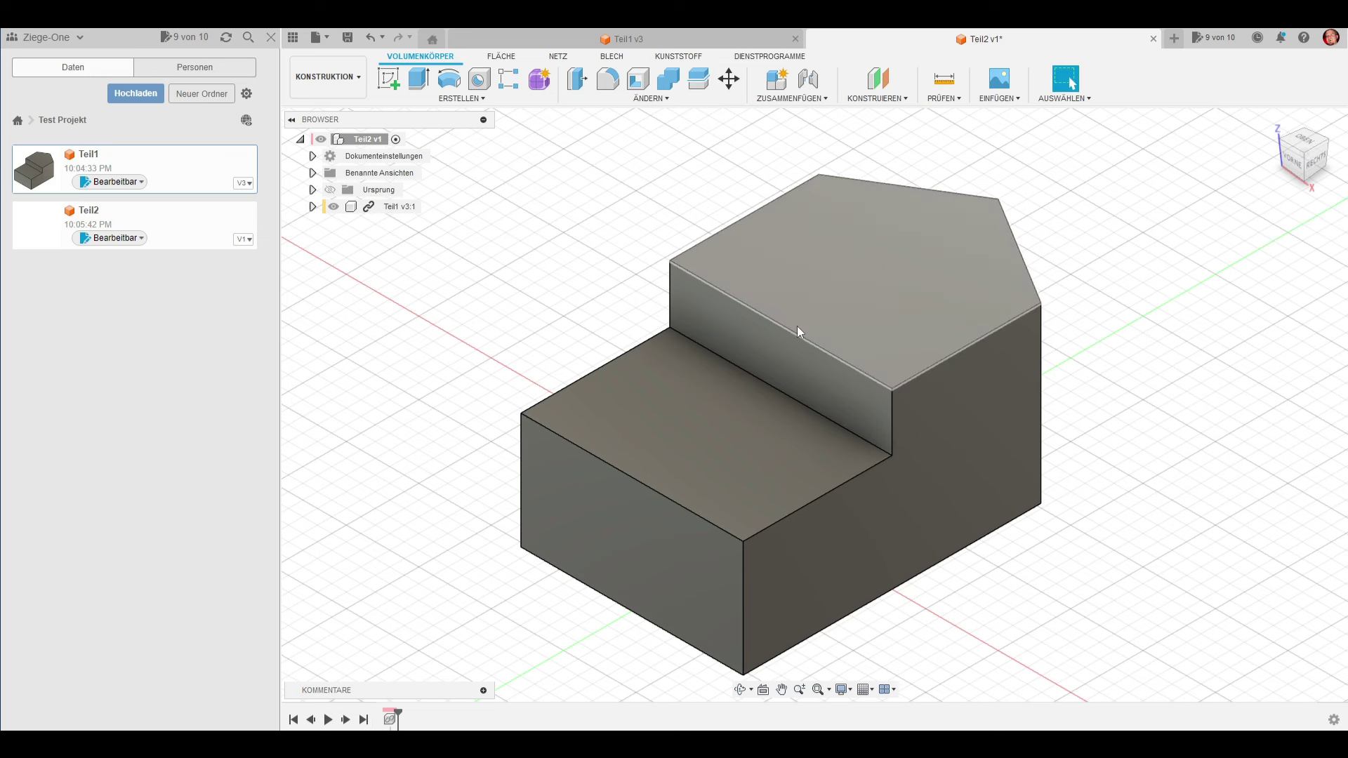
# Choose Break Link on the Teil1 v3:1 component in the browser
pyautogui.moveTo(399, 206)
pyautogui.rightClick(365, 212)
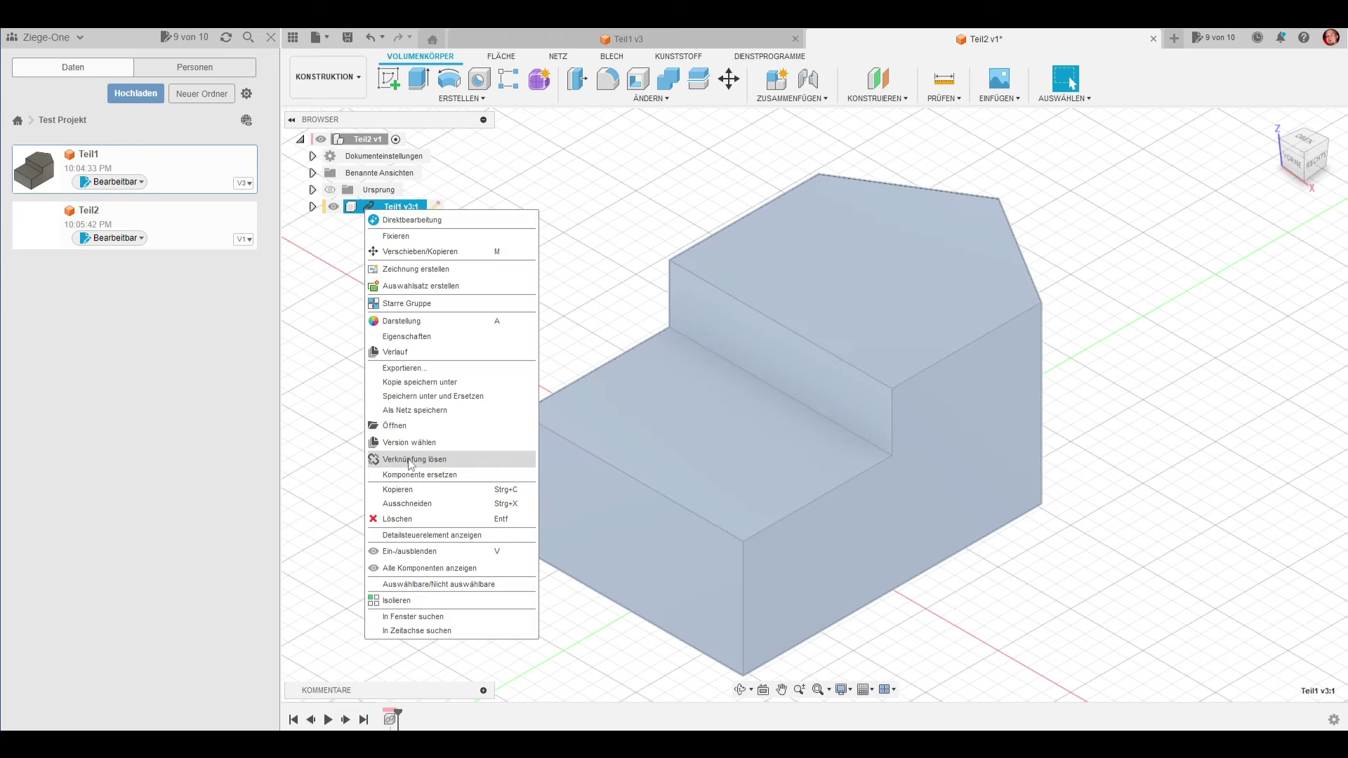
pyautogui.click(411, 460)
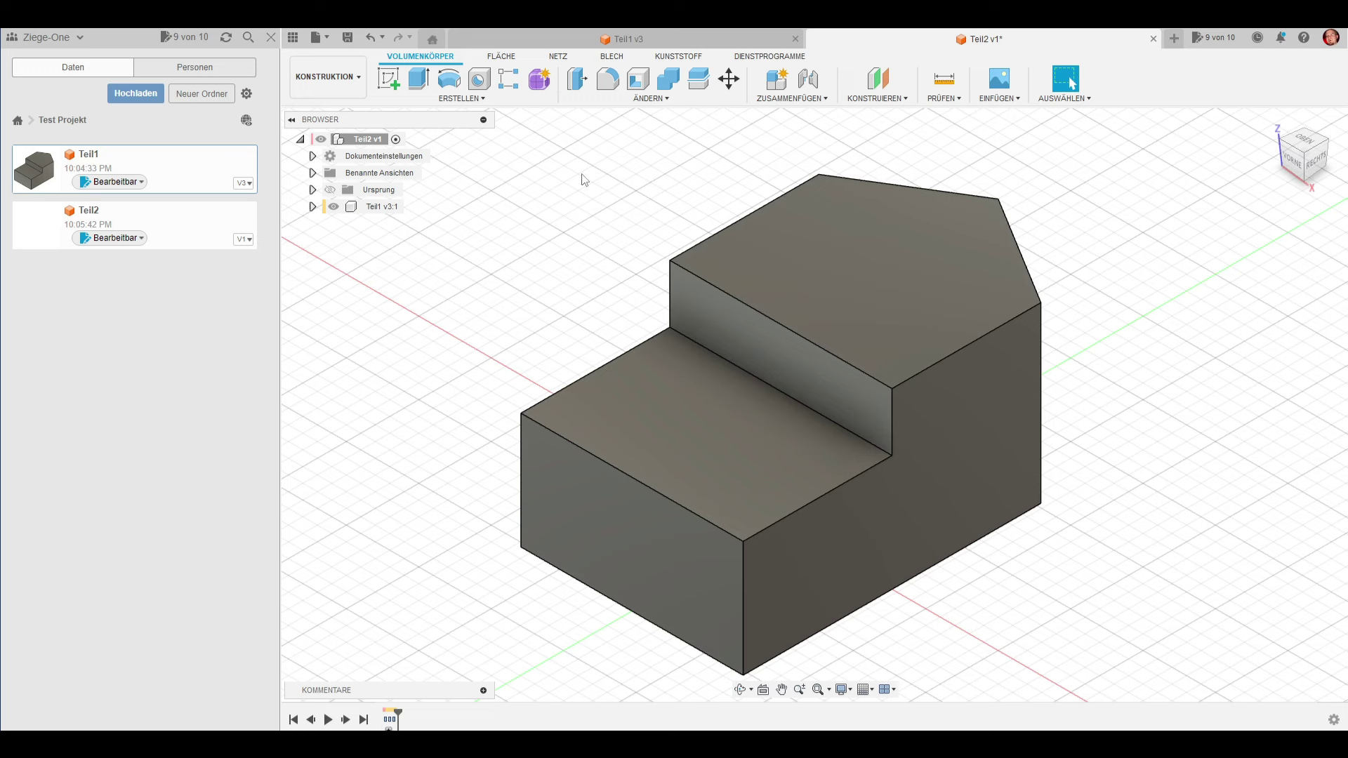
# Split the Teil1 stepped body with the step's vertical face as splitting tool
pyautogui.click(699, 79)
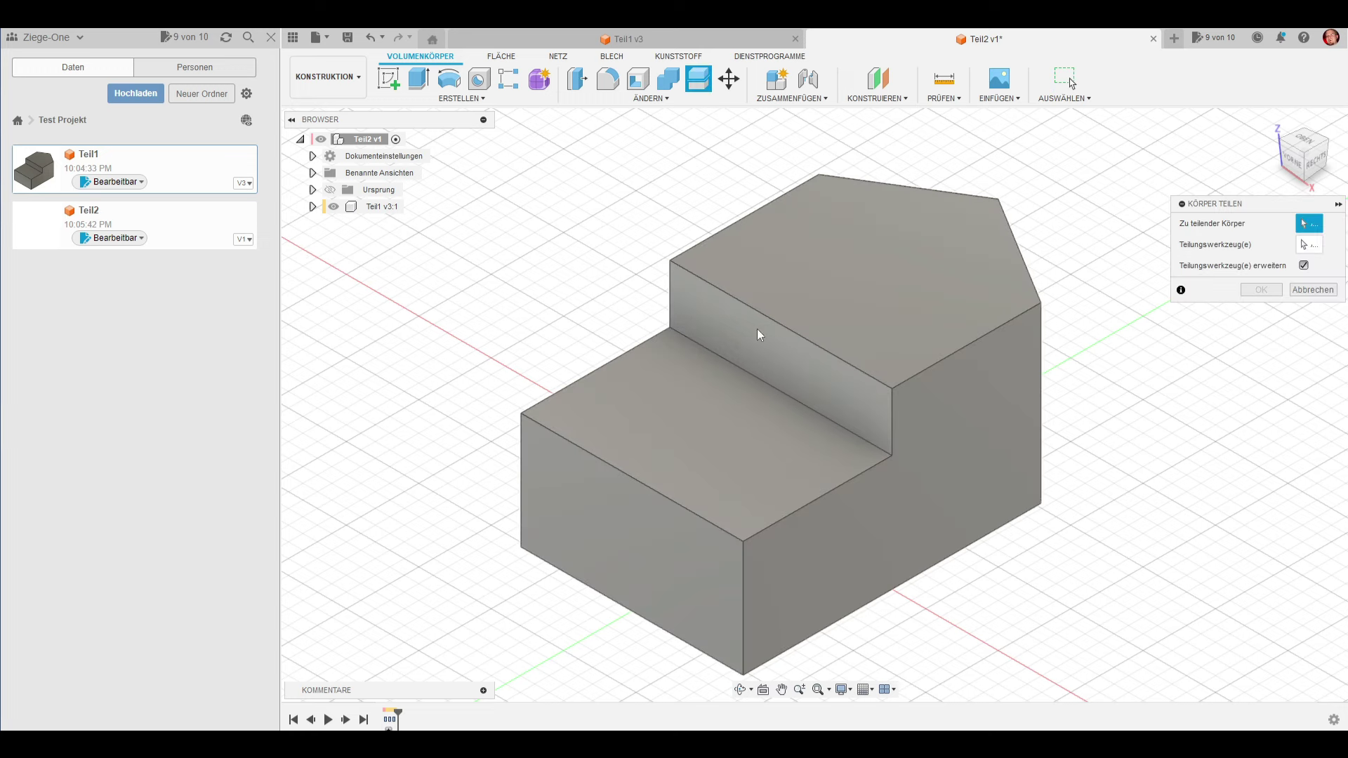
pyautogui.click(731, 251)
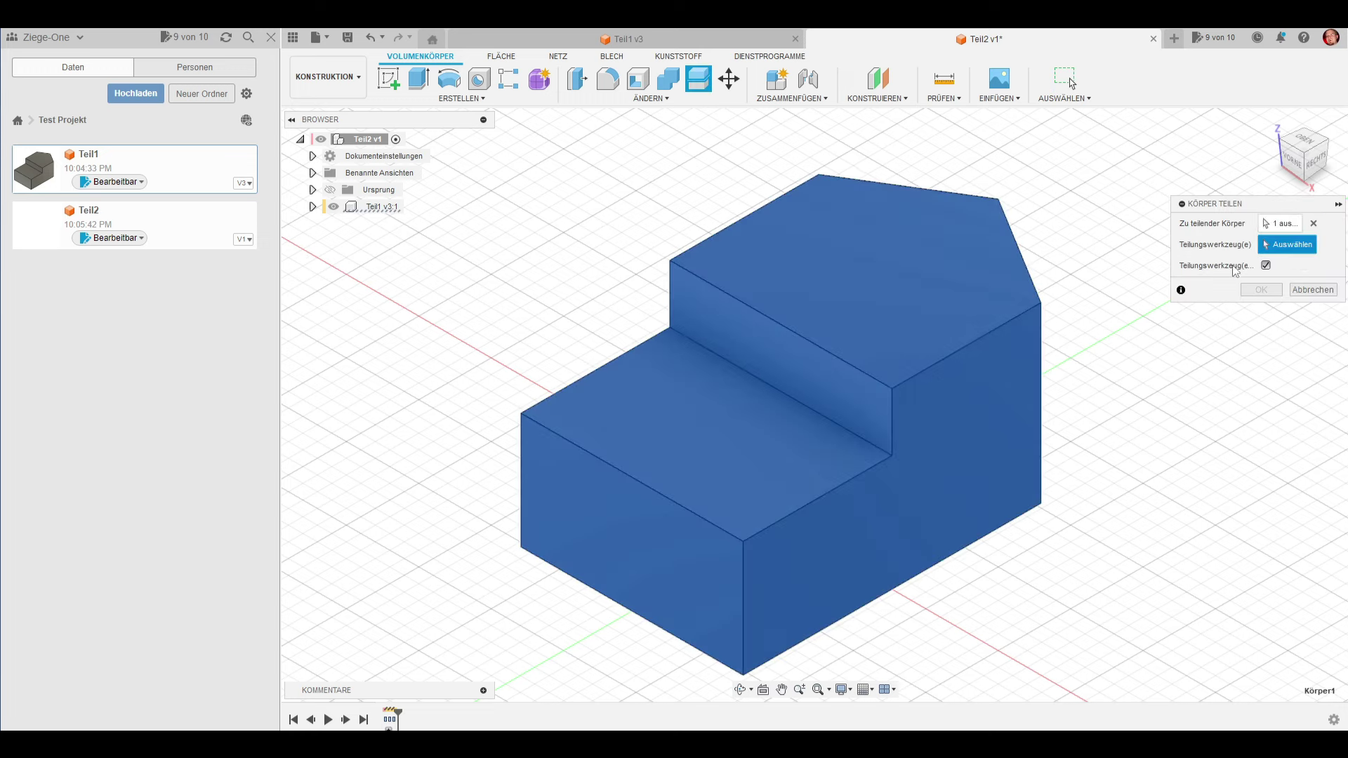
pyautogui.click(807, 367)
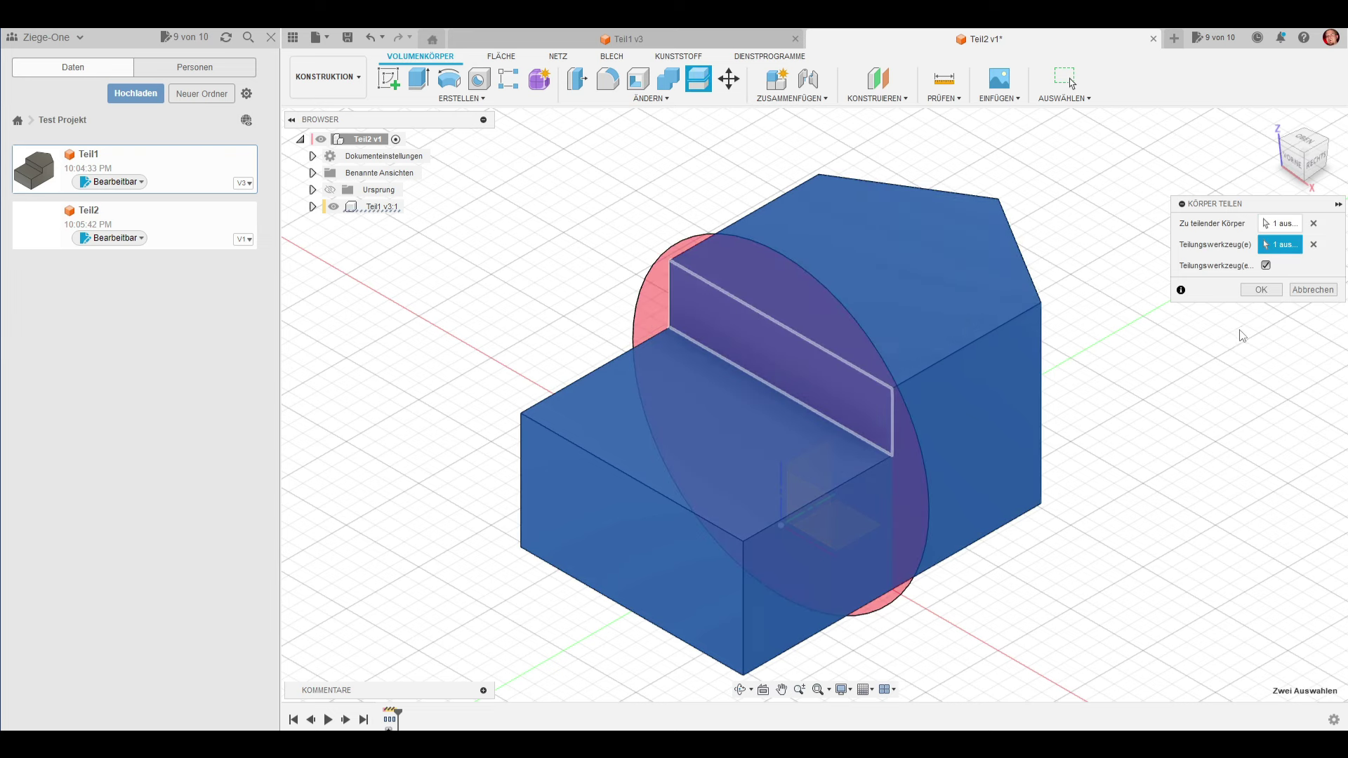
pyautogui.click(1261, 290)
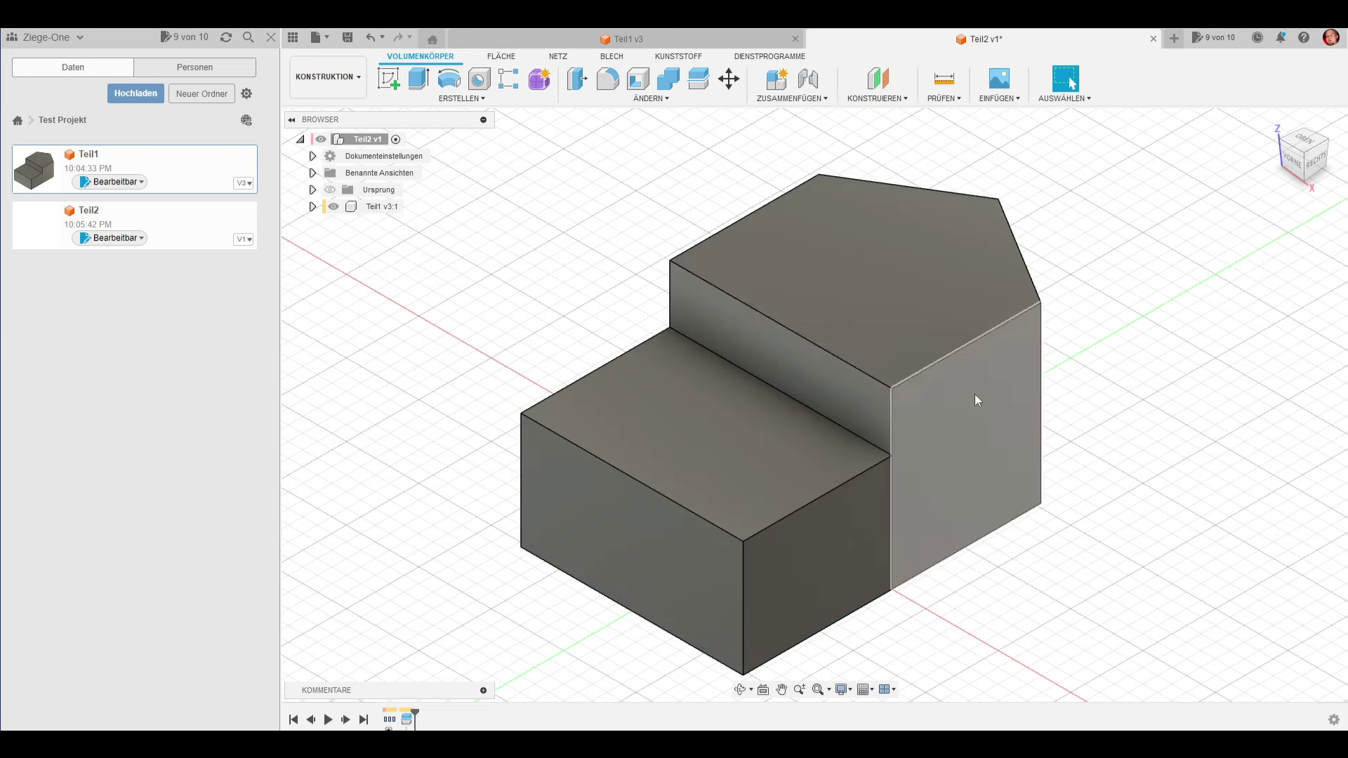
# Toggle Körper1 and Körper2 visibility to check the split, then undo it
pyautogui.click(312, 207)
pyautogui.click(325, 240)
pyautogui.click(356, 257)
pyautogui.click(355, 274)
pyautogui.click(356, 274)
pyautogui.click(313, 206)
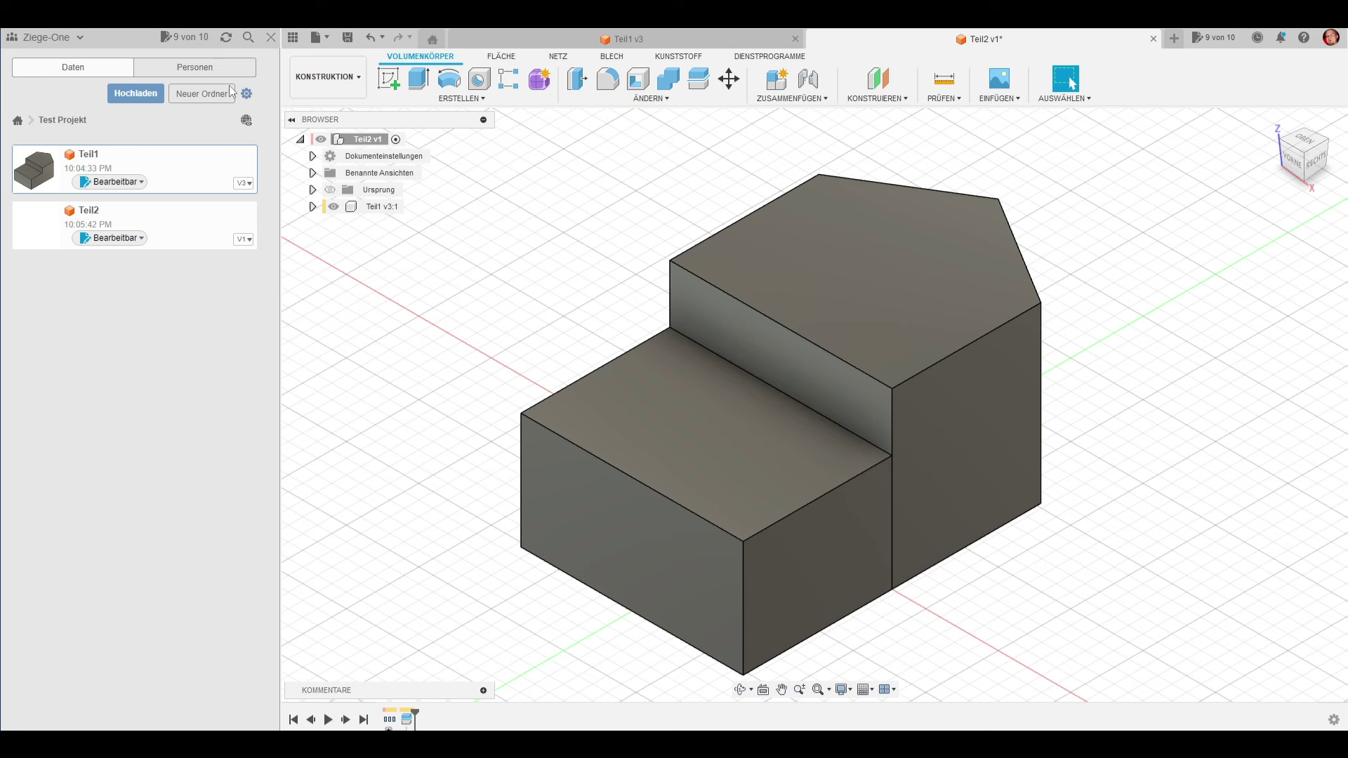
pyautogui.click(368, 39)
# Undo back to the linked, unsplit Teil1 and cancel the started Split Body
pyautogui.click(368, 40)
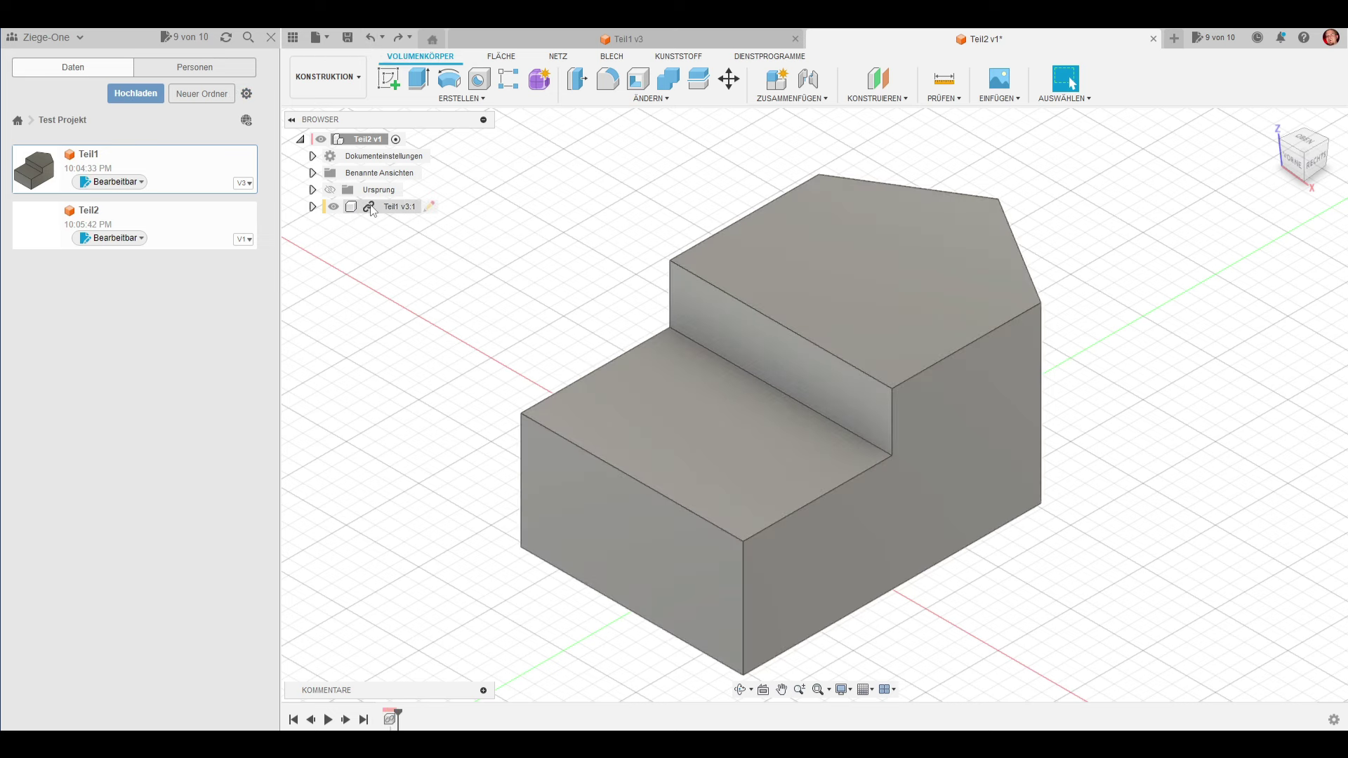
pyautogui.click(698, 79)
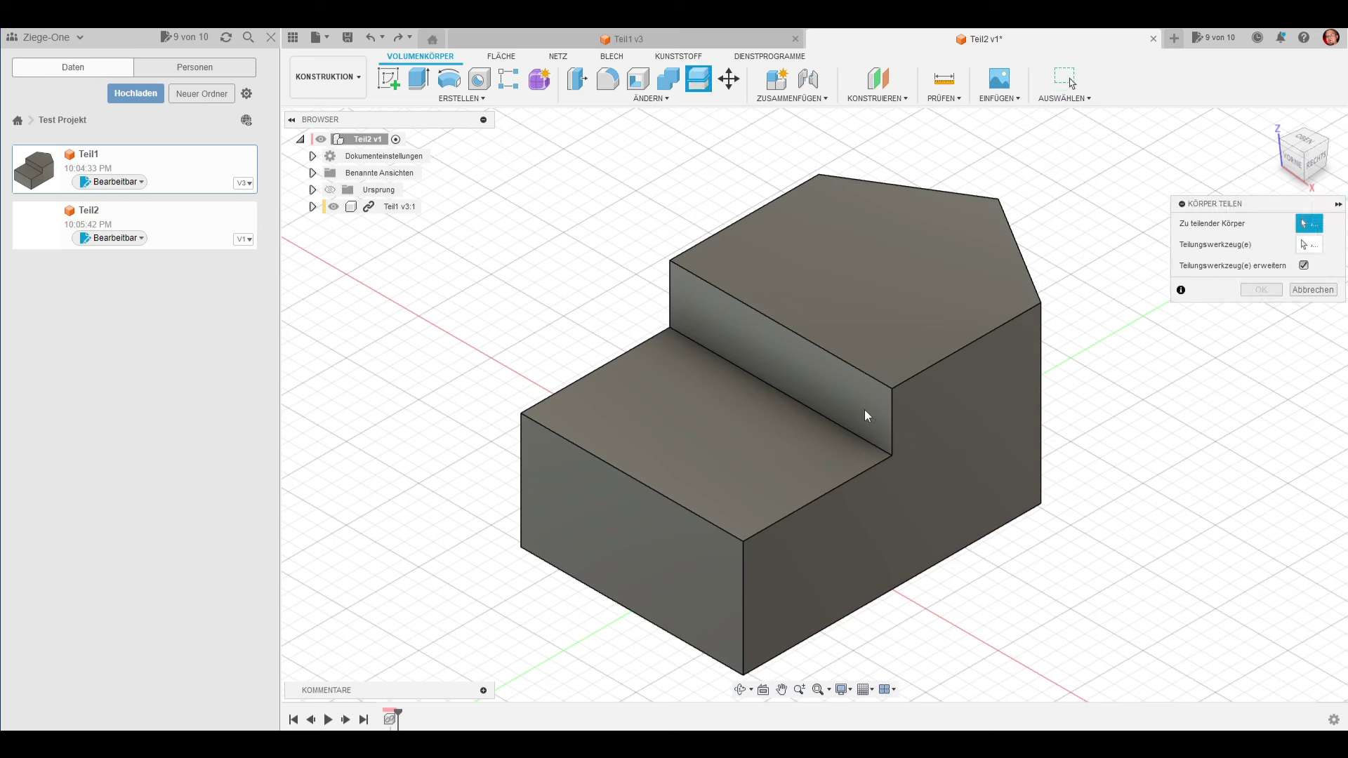
pyautogui.click(1313, 290)
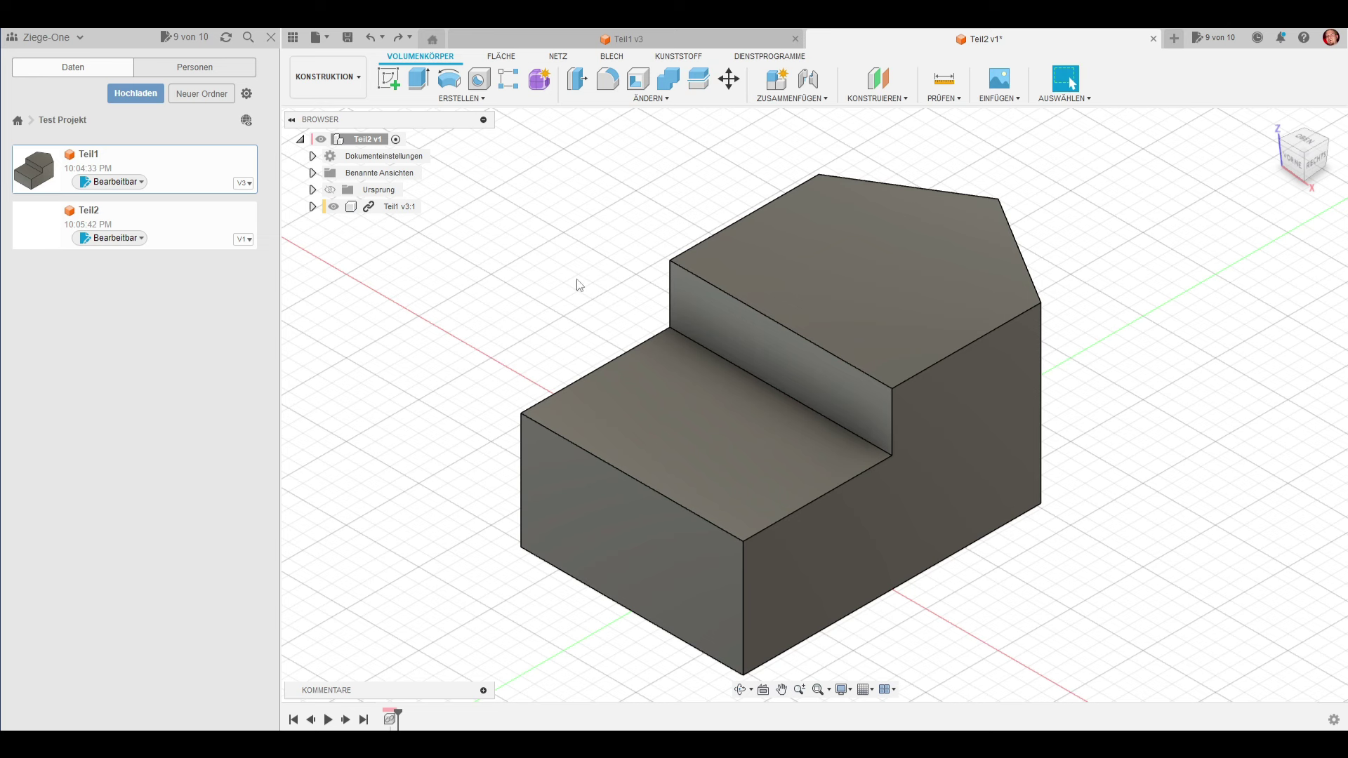
# Copy Körper1 from Teil1's Bodies folder and paste it into Teil2
pyautogui.click(313, 207)
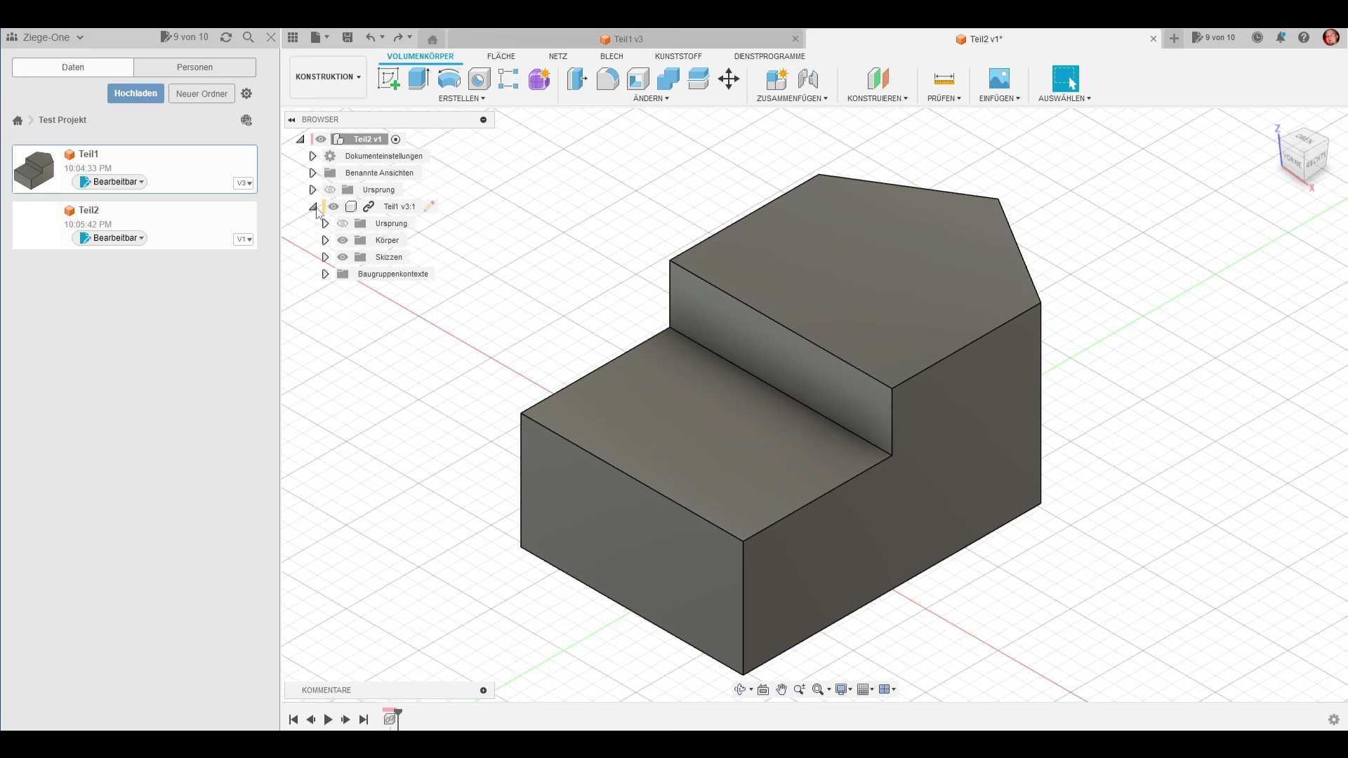
pyautogui.click(325, 240)
pyautogui.rightClick(391, 267)
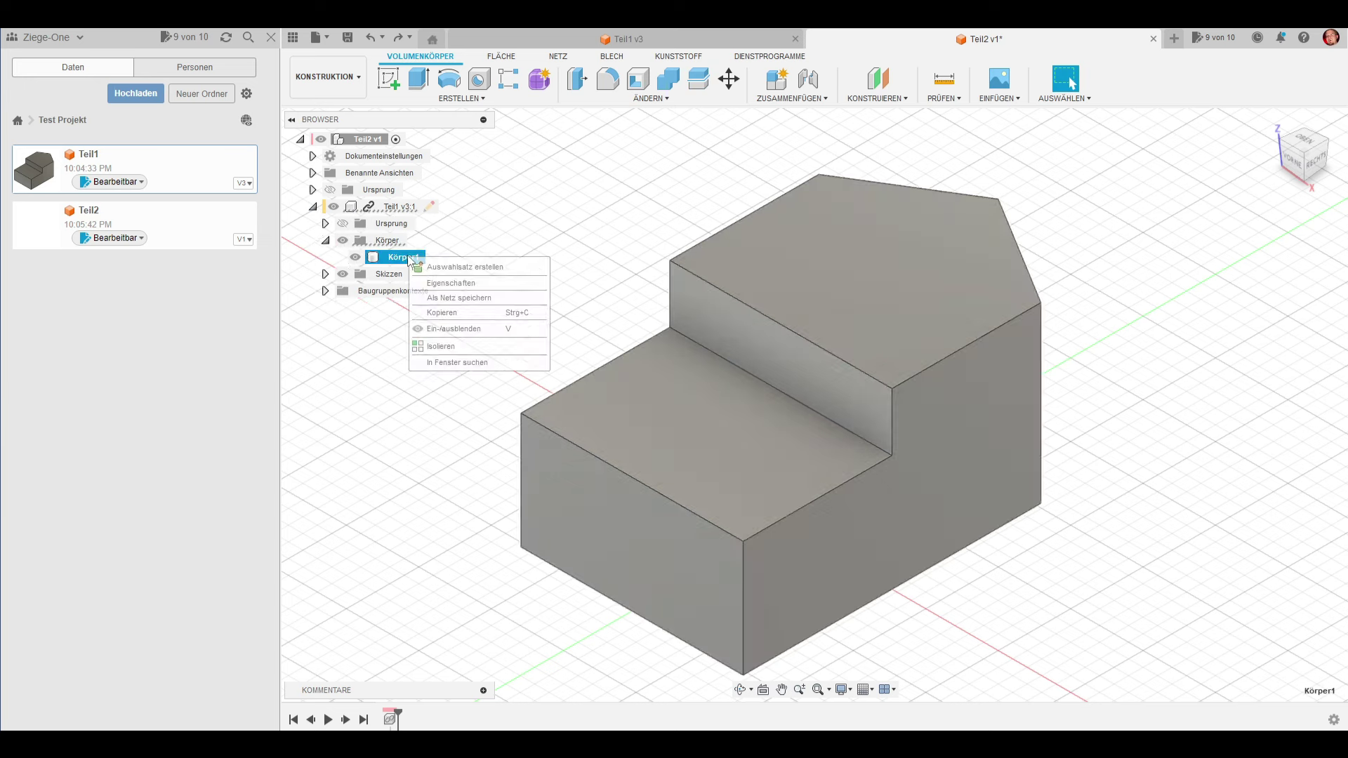
pyautogui.click(438, 318)
pyautogui.click(393, 257)
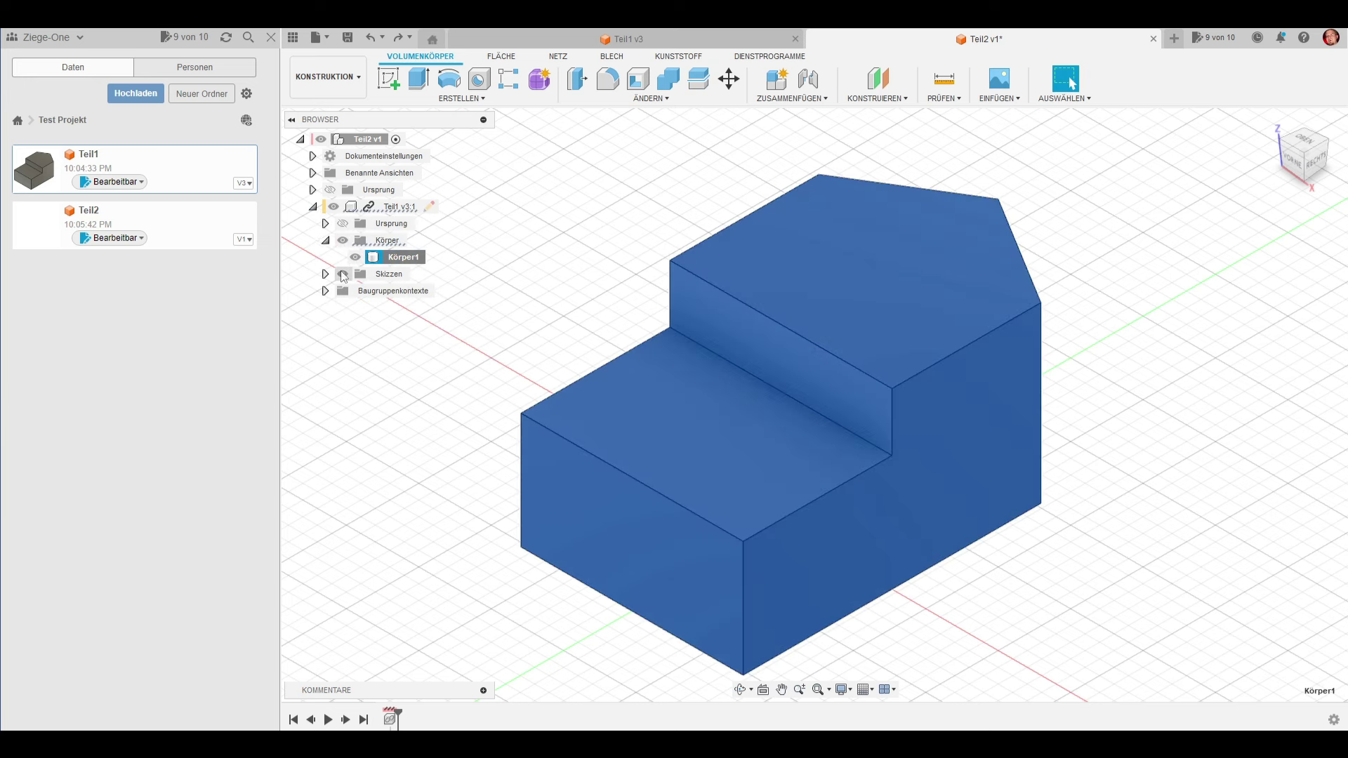
pyautogui.rightClick(356, 332)
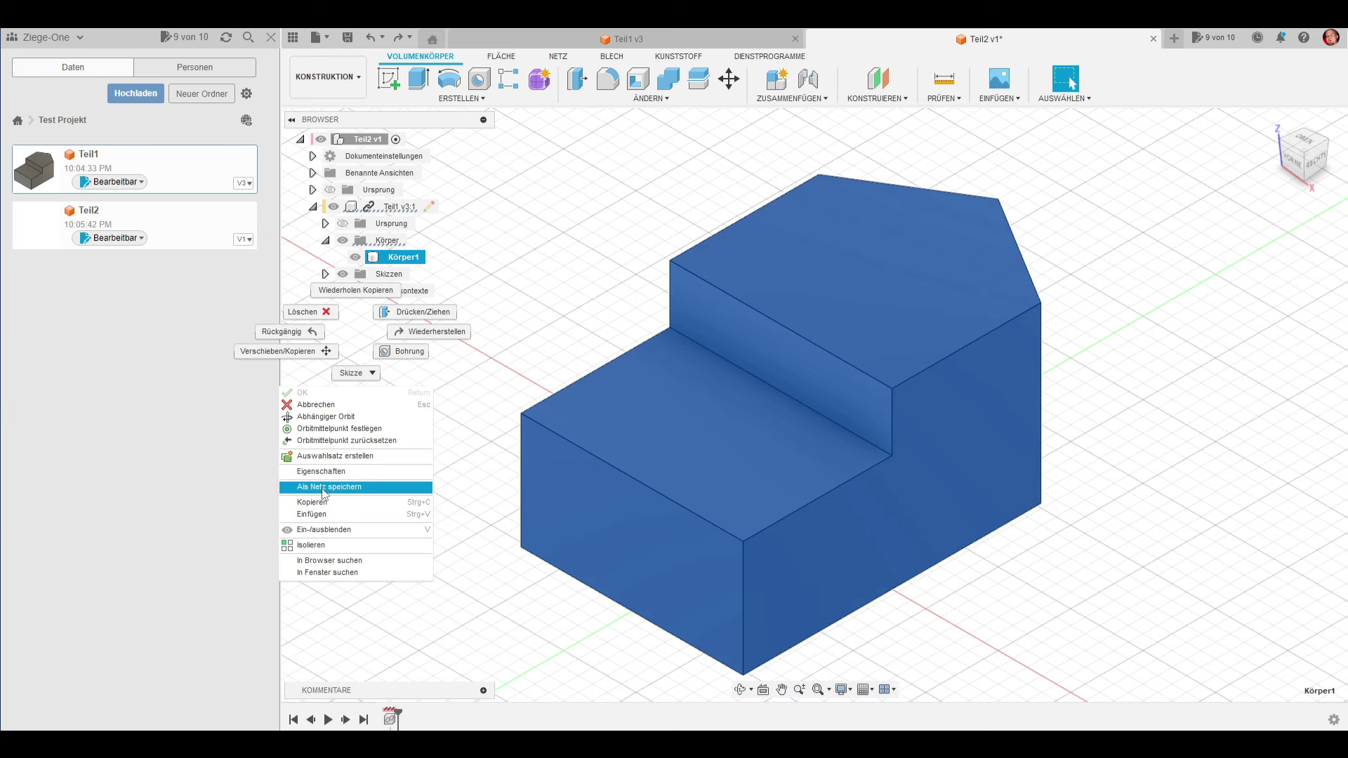
pyautogui.click(319, 514)
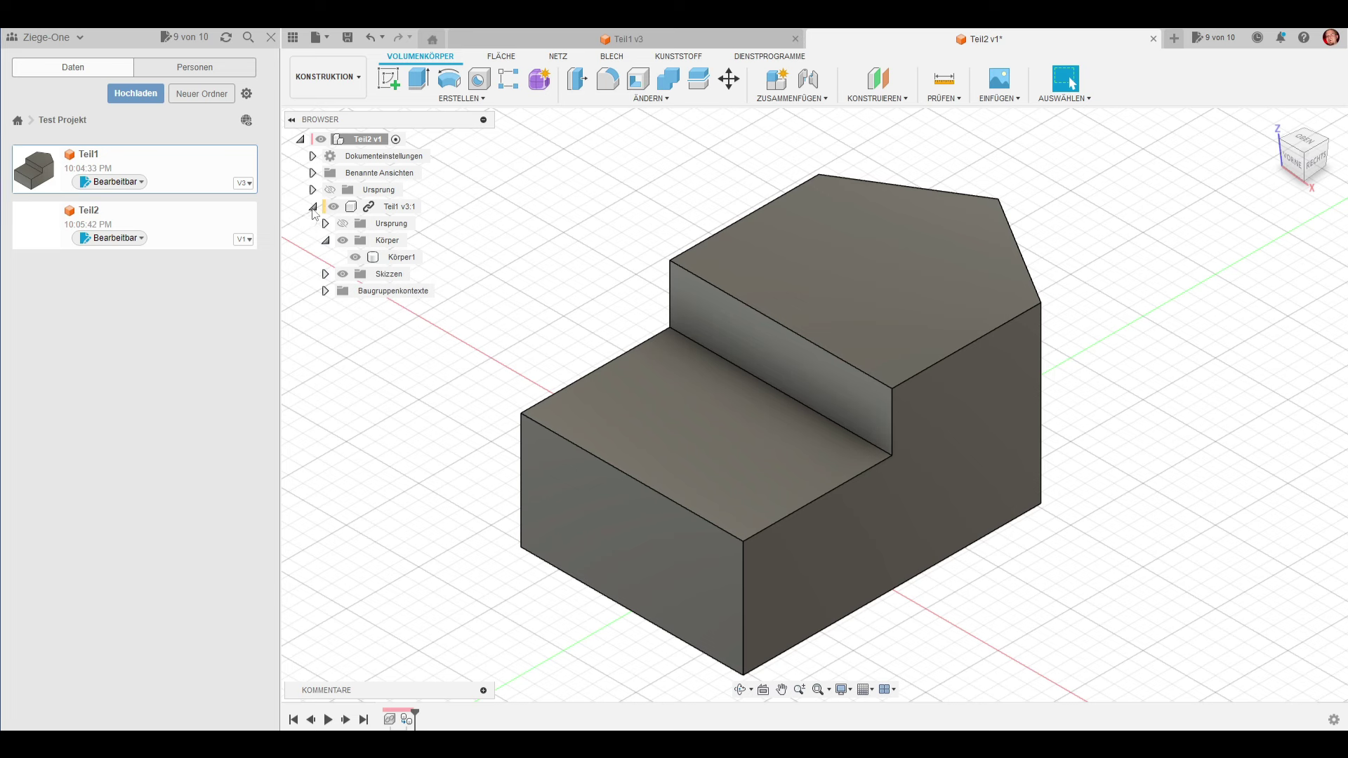
pyautogui.click(312, 207)
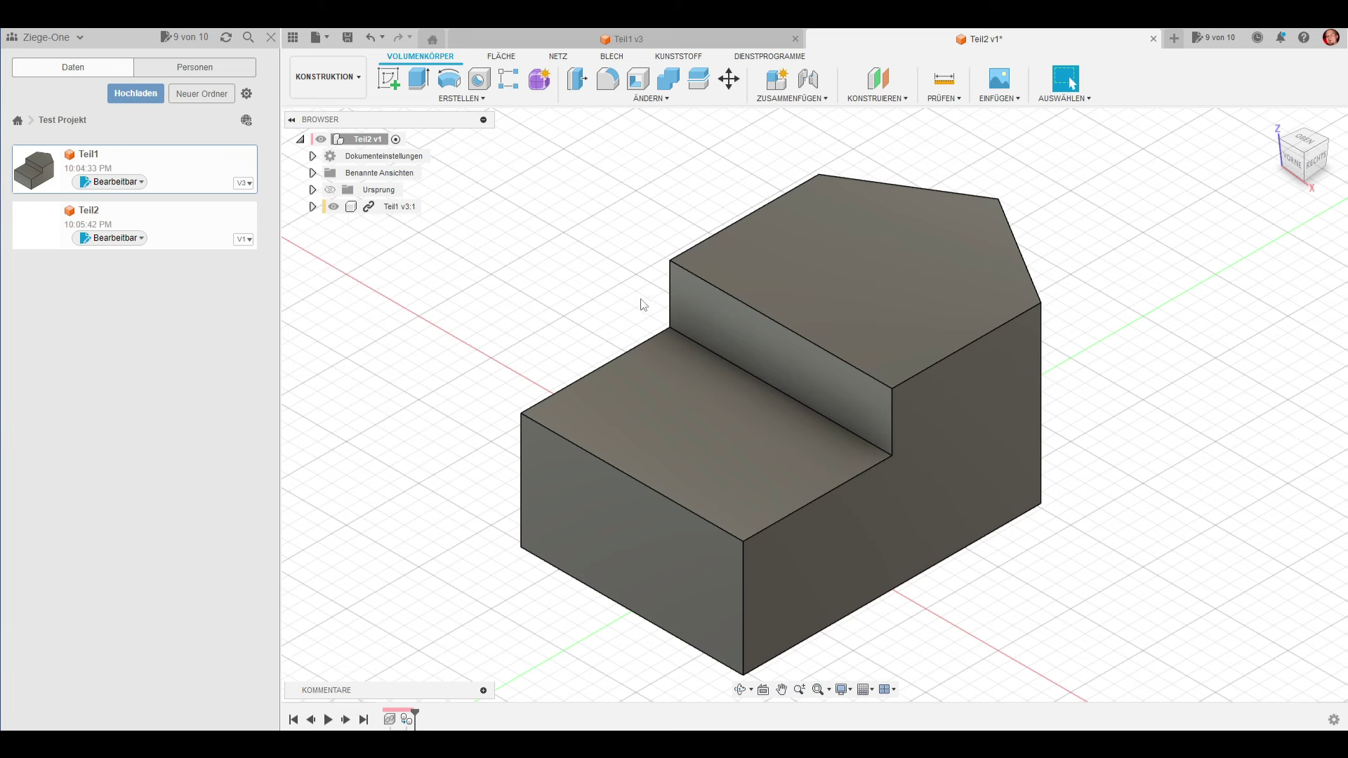
# Start a box on the ground plane with the linked Teil1 hidden
pyautogui.scroll(1, 623, 280)
pyautogui.scroll(-3, 625, 280)
pyautogui.scroll(-1, 623, 271)
pyautogui.moveTo(623, 271); pyautogui.dragTo(650, 272, button='middle')
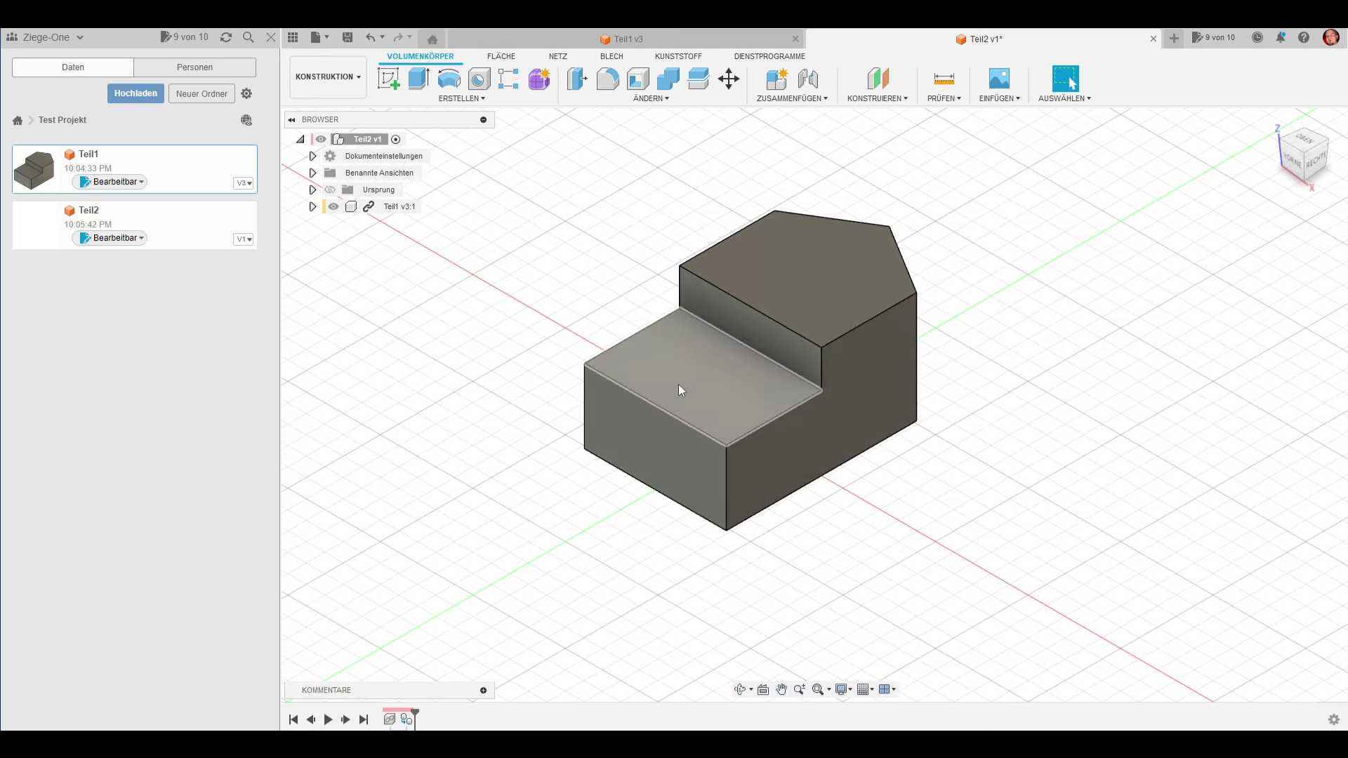
pyautogui.click(445, 100)
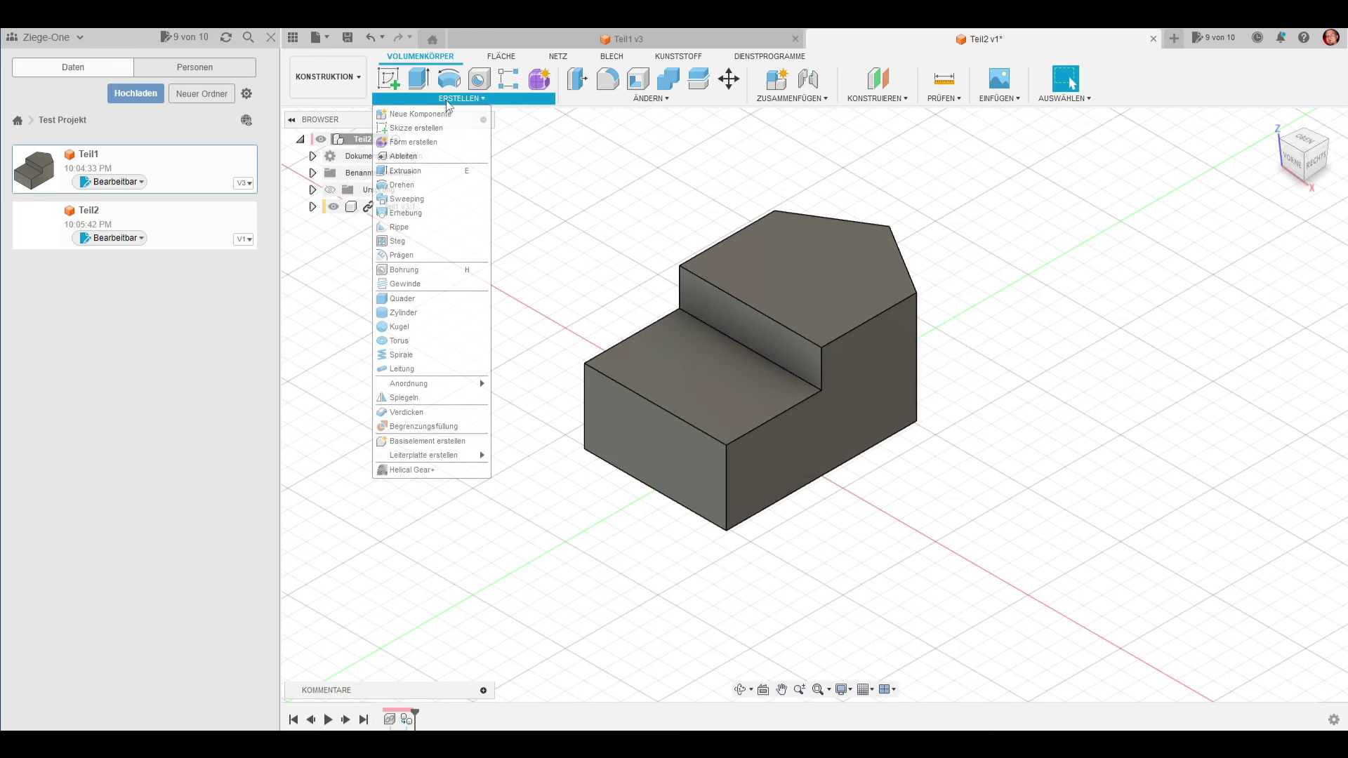
pyautogui.click(402, 298)
pyautogui.click(787, 450)
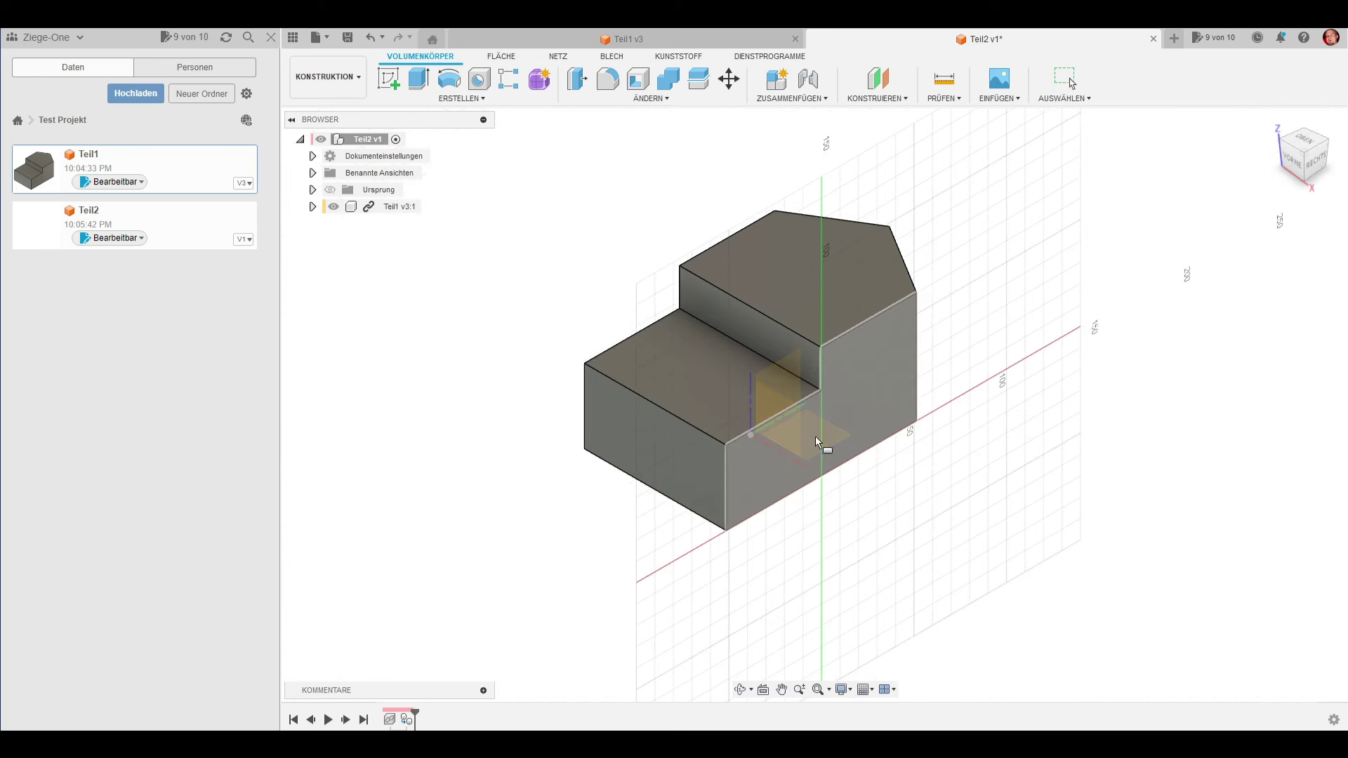
pyautogui.click(334, 207)
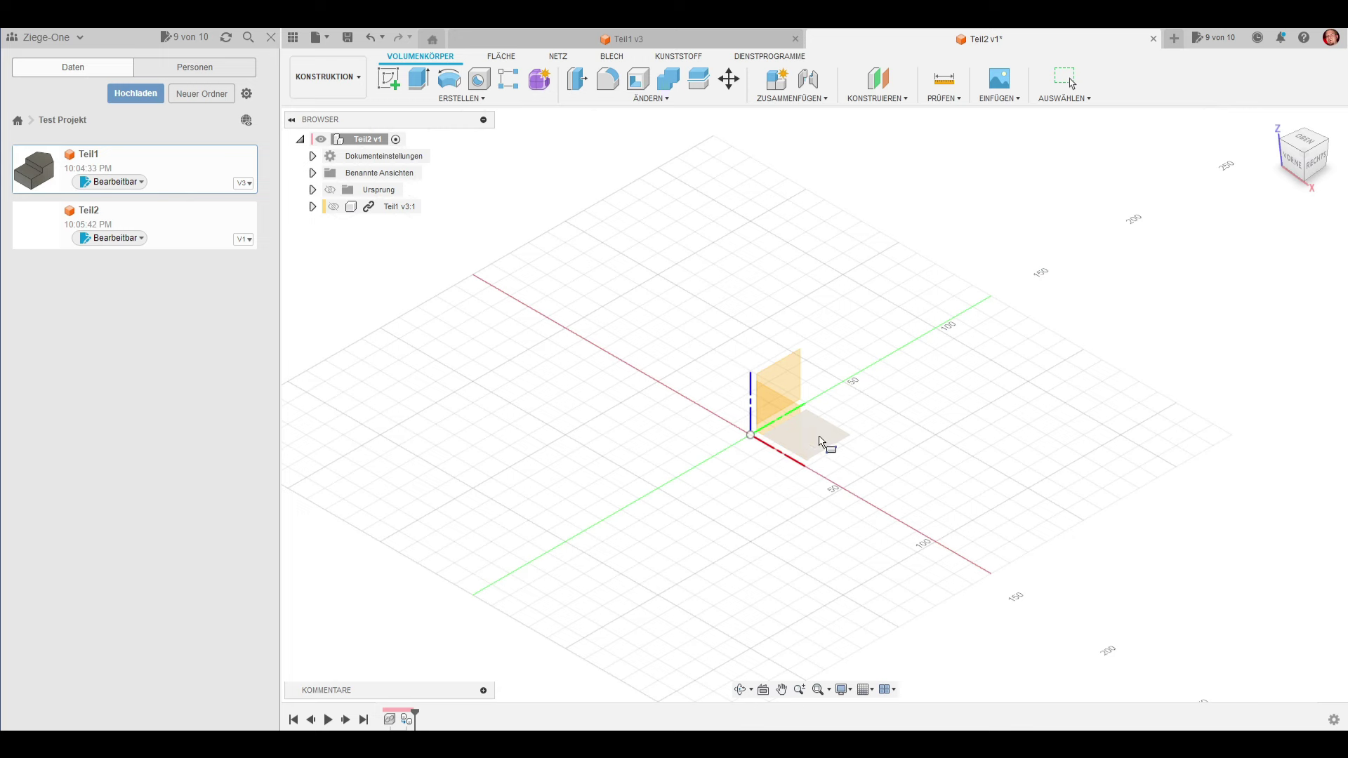
pyautogui.click(823, 444)
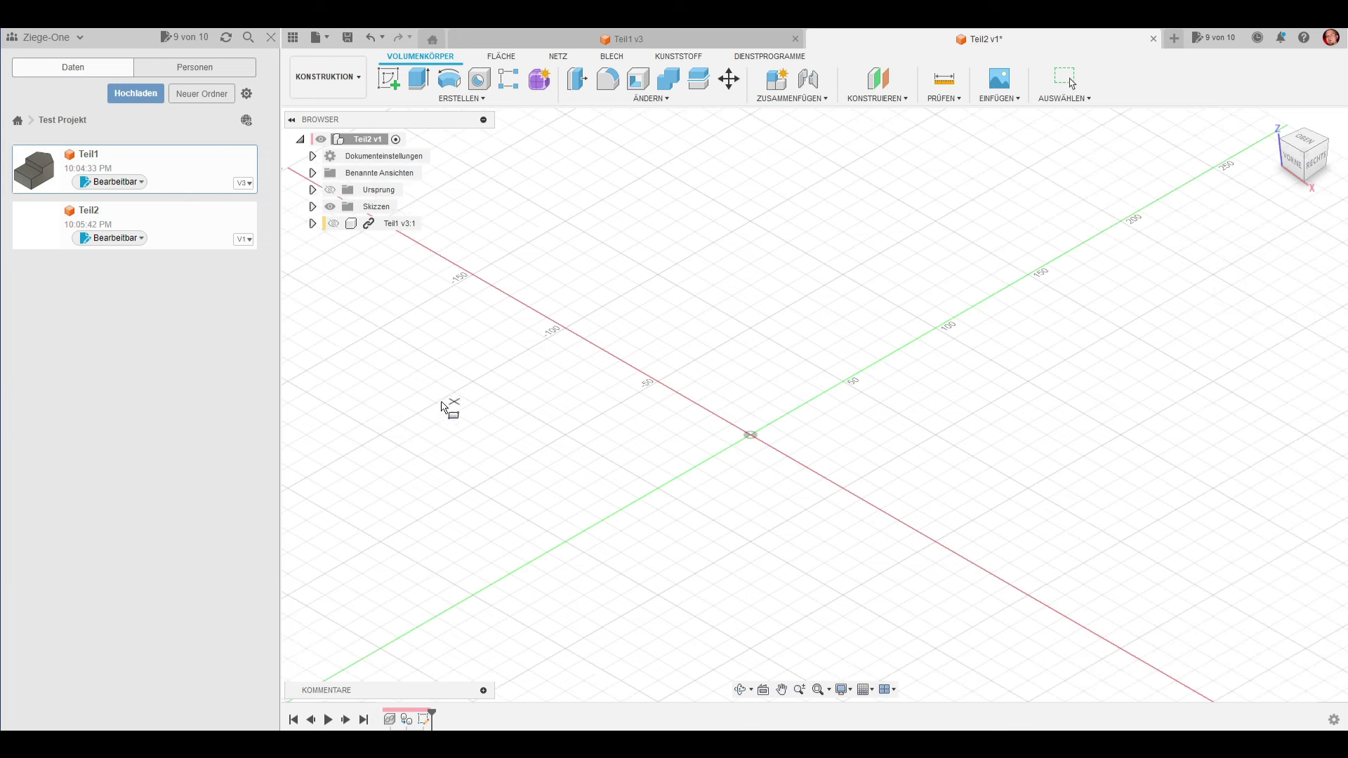
# Draw the box base around Teil1 and raise it to 120 mm height
pyautogui.click(351, 429)
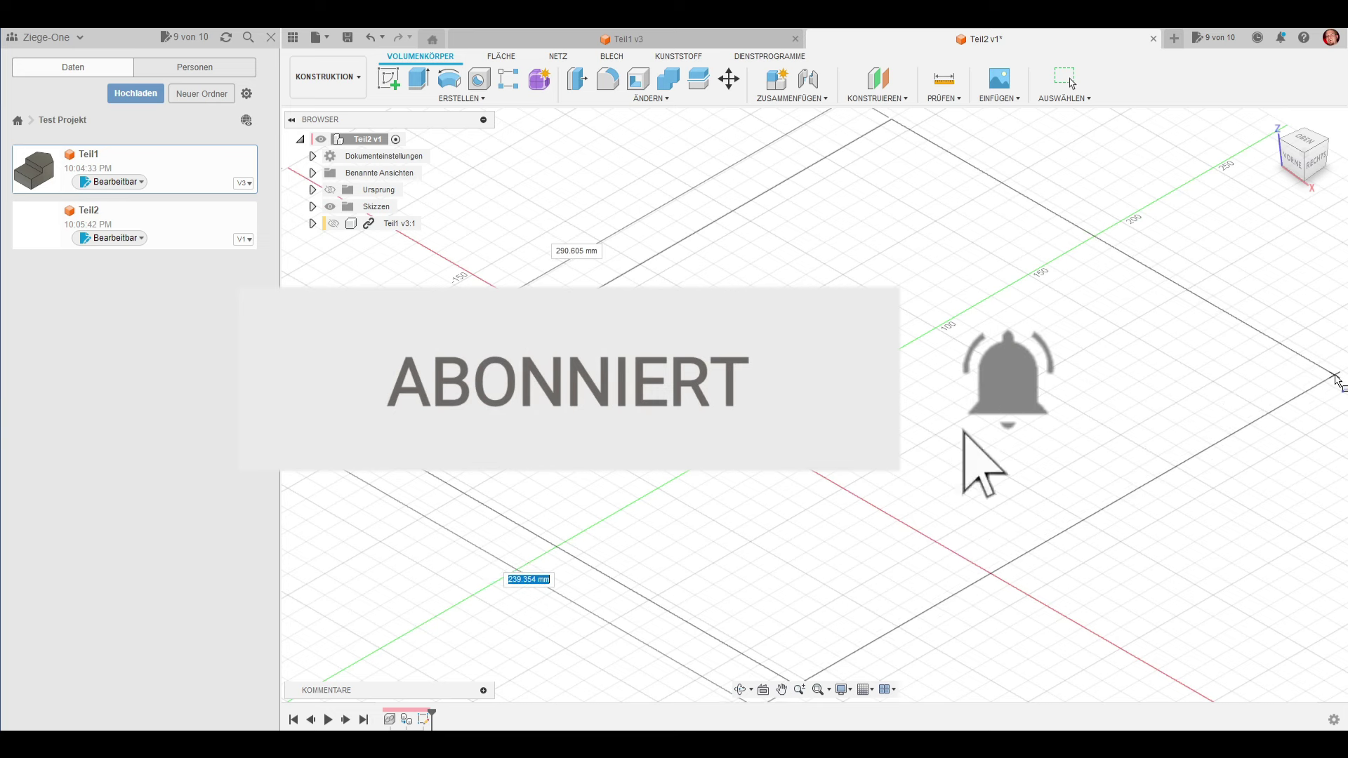
pyautogui.click(1279, 426)
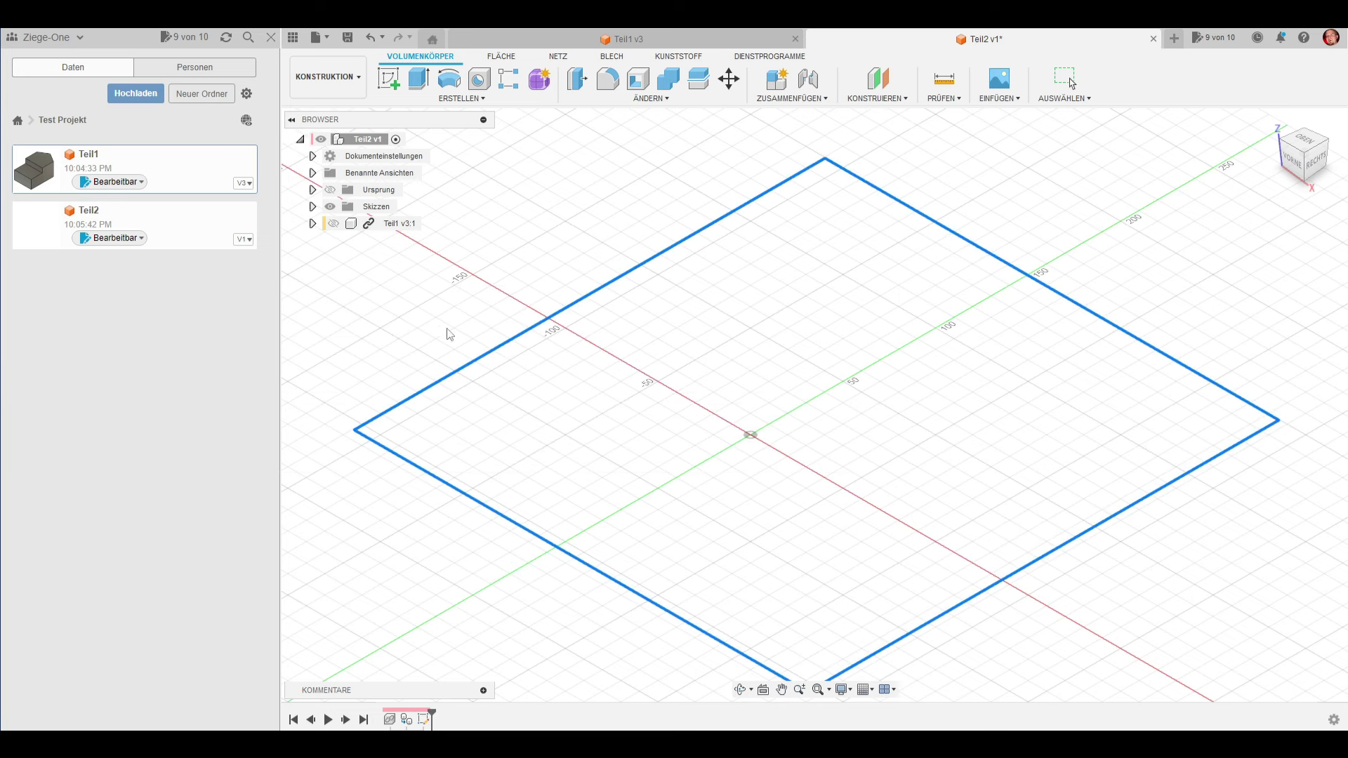
pyautogui.click(334, 223)
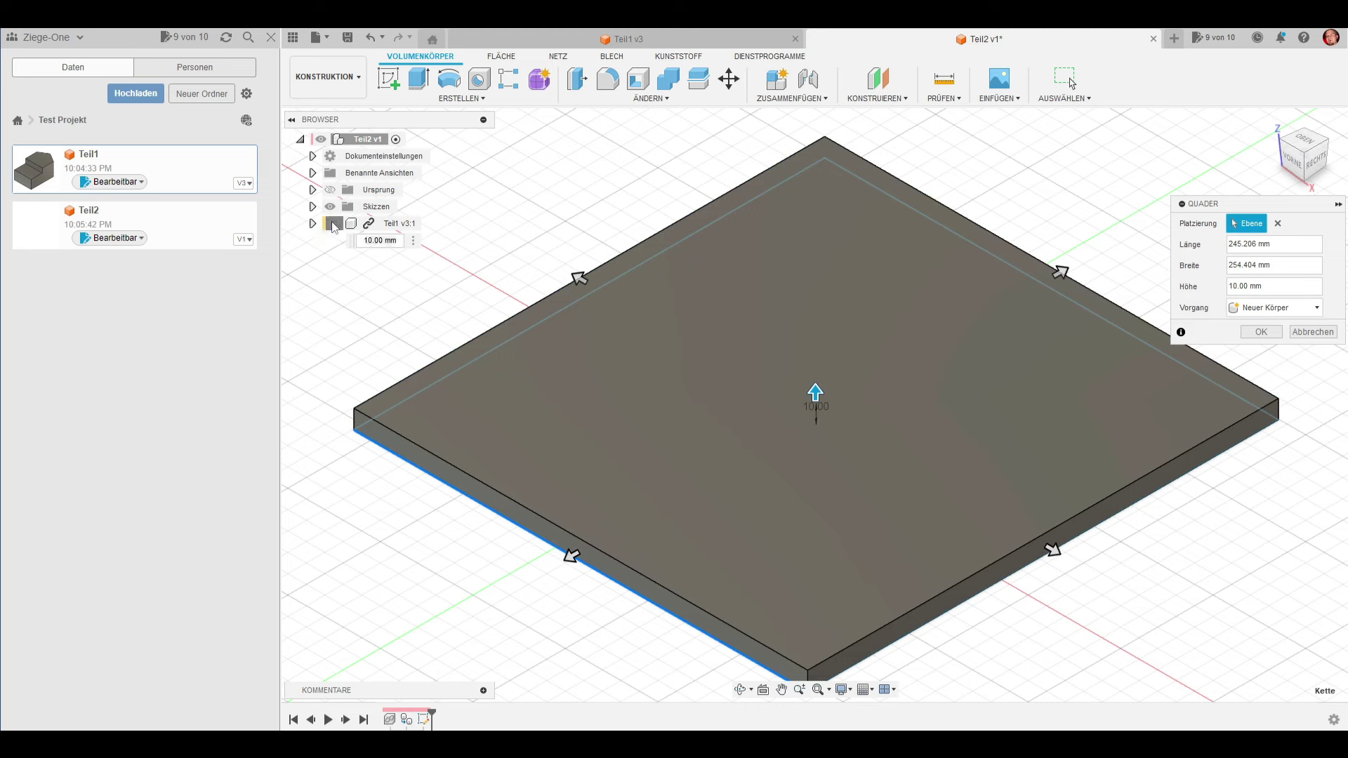
pyautogui.moveTo(816, 392); pyautogui.dragTo(815, 157)
pyautogui.moveTo(815, 405)
pyautogui.keyDown('shift'); pyautogui.mouseDown(button='middle')
pyautogui.moveTo(835, 393)
pyautogui.moveTo(807, 411)
pyautogui.mouseUp(button='middle'); pyautogui.keyUp('shift')
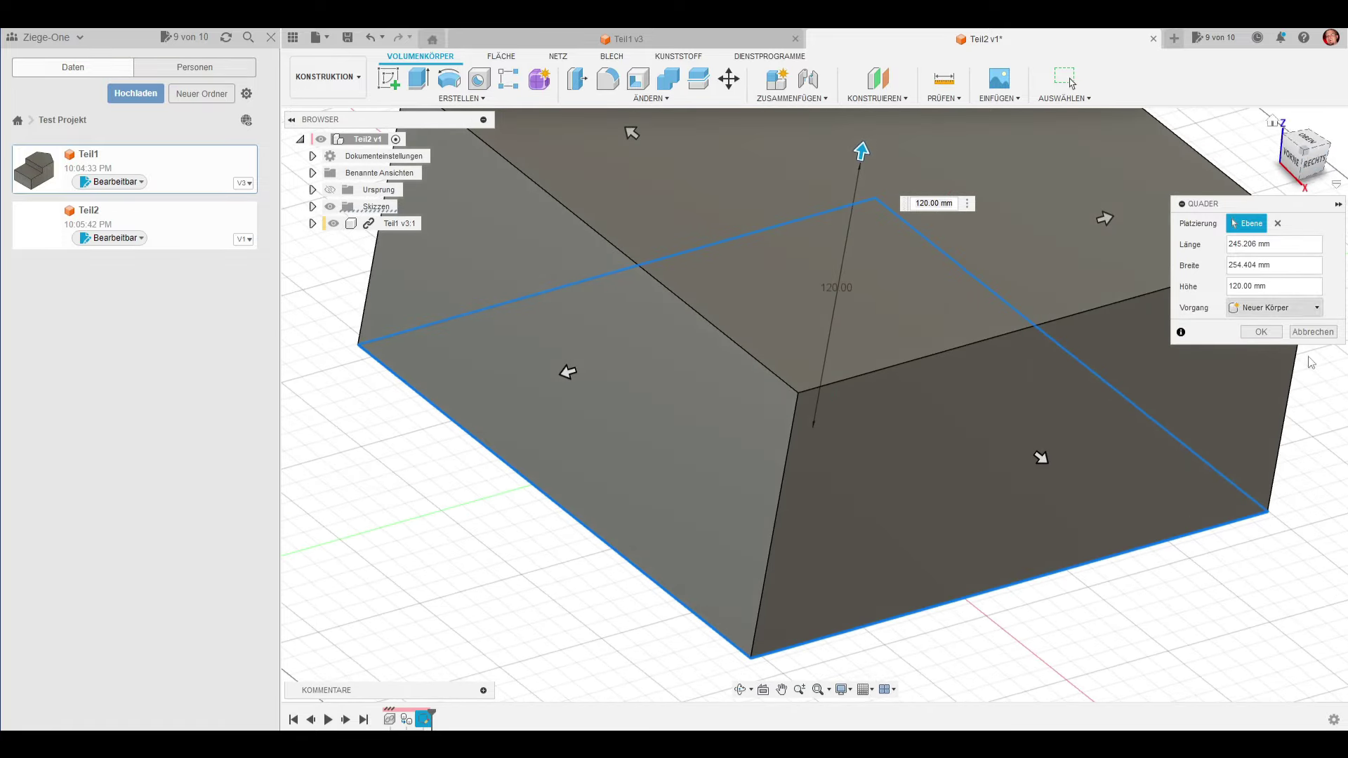
pyautogui.press('Return')
pyautogui.scroll(-3, 1140, 292)
pyautogui.moveTo(1081, 414); pyautogui.dragTo(855, 410, button='middle')
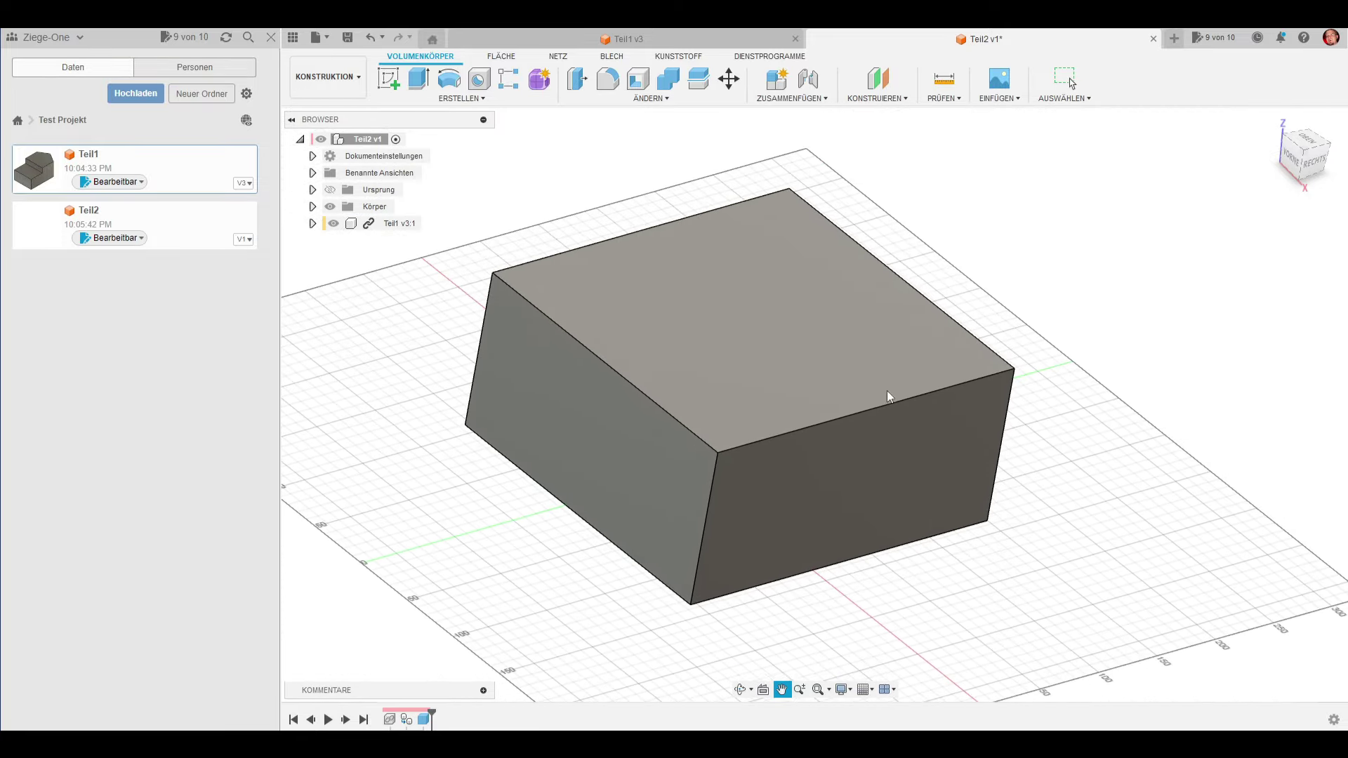
# Combine the box as target with the Teil1 body as tool using Intersect
pyautogui.moveTo(668, 78)
pyautogui.click(671, 86)
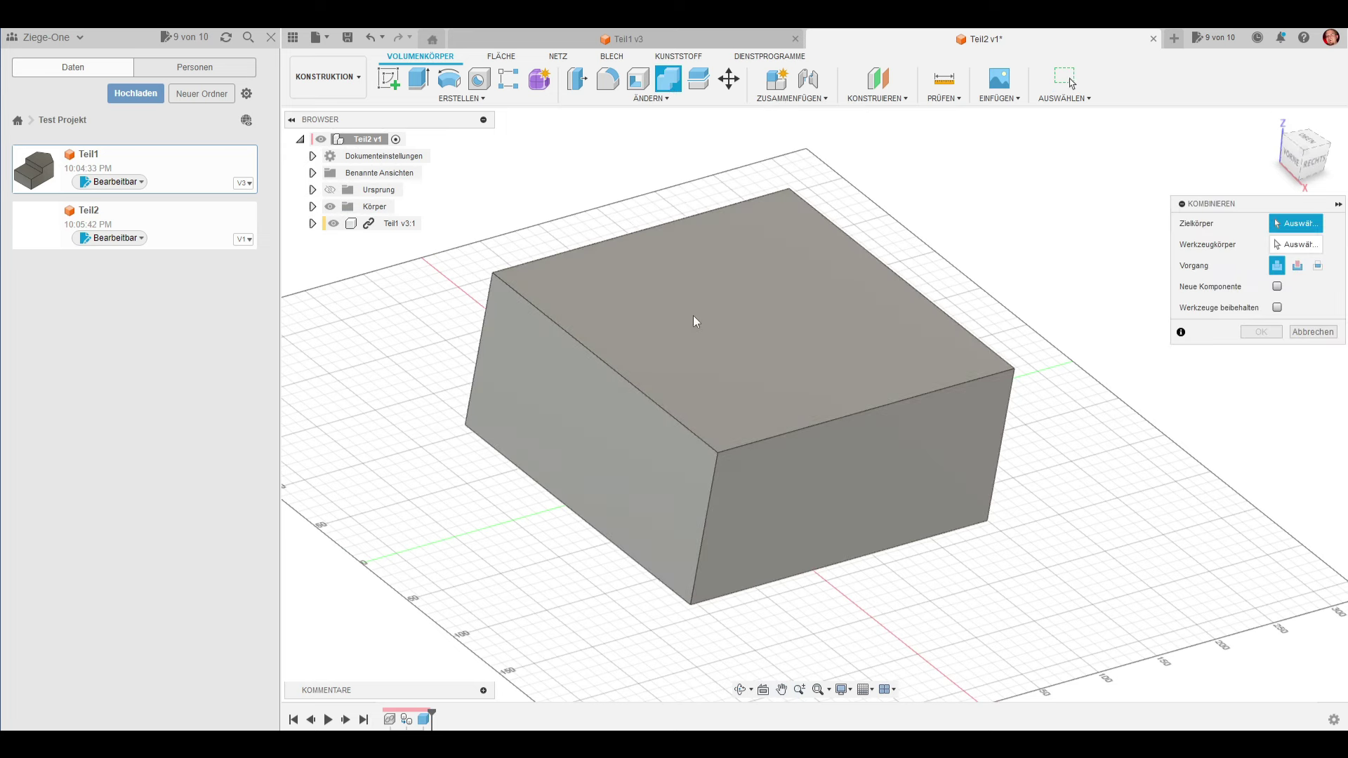
pyautogui.click(693, 315)
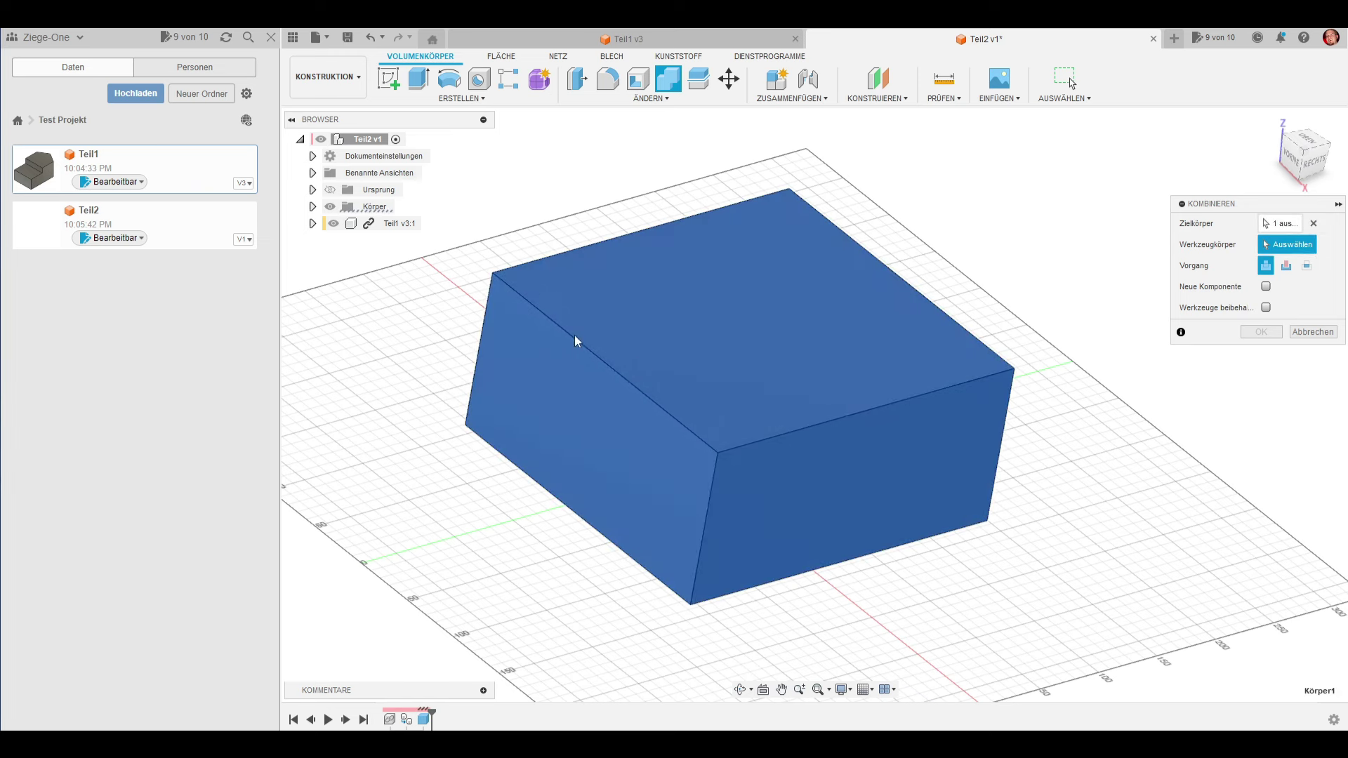
pyautogui.click(330, 206)
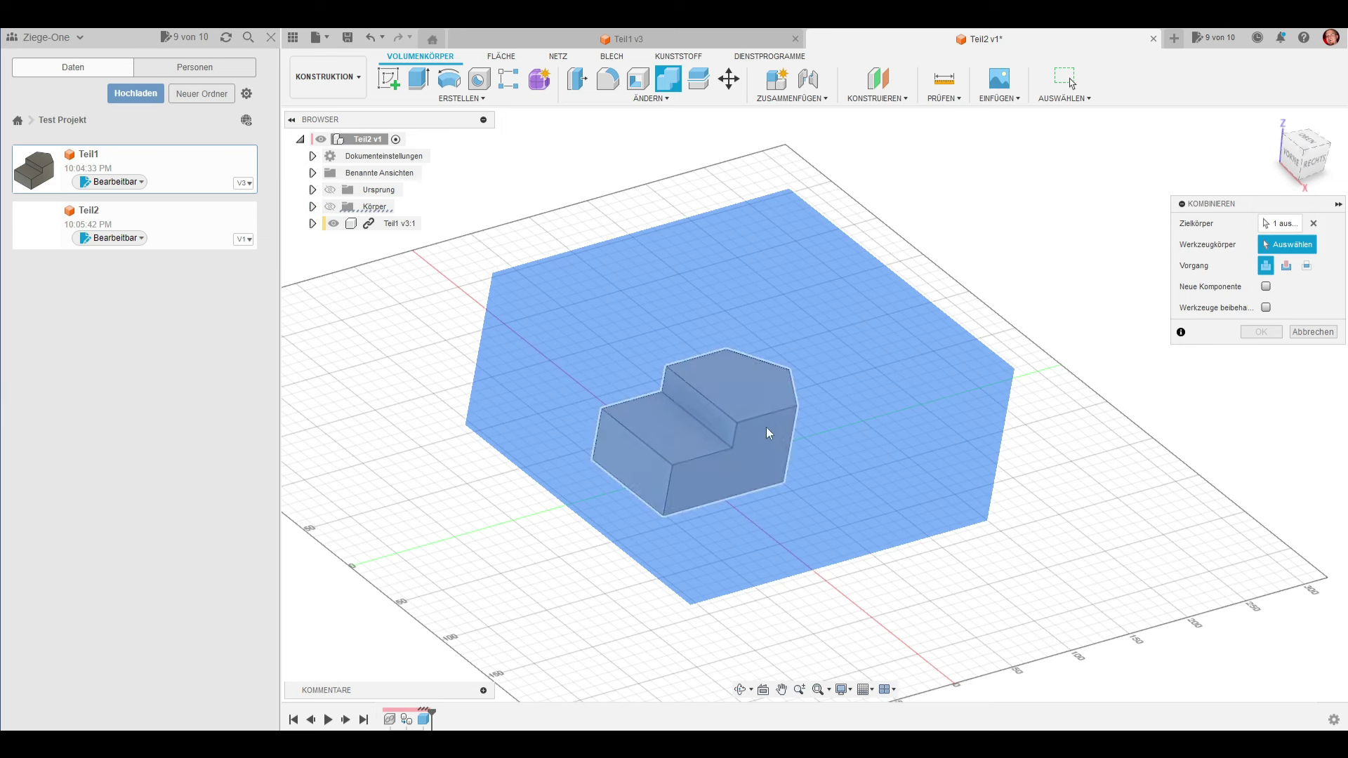
pyautogui.click(752, 415)
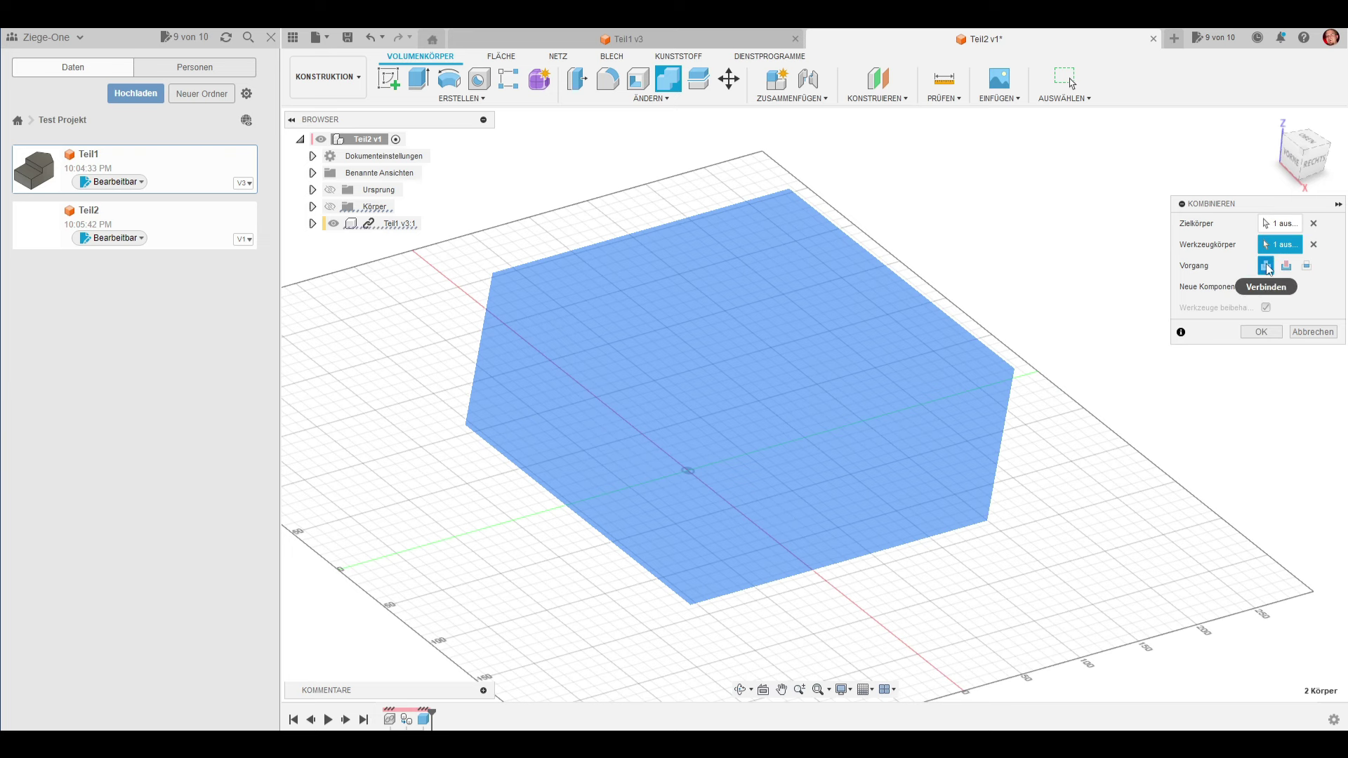
pyautogui.click(1307, 267)
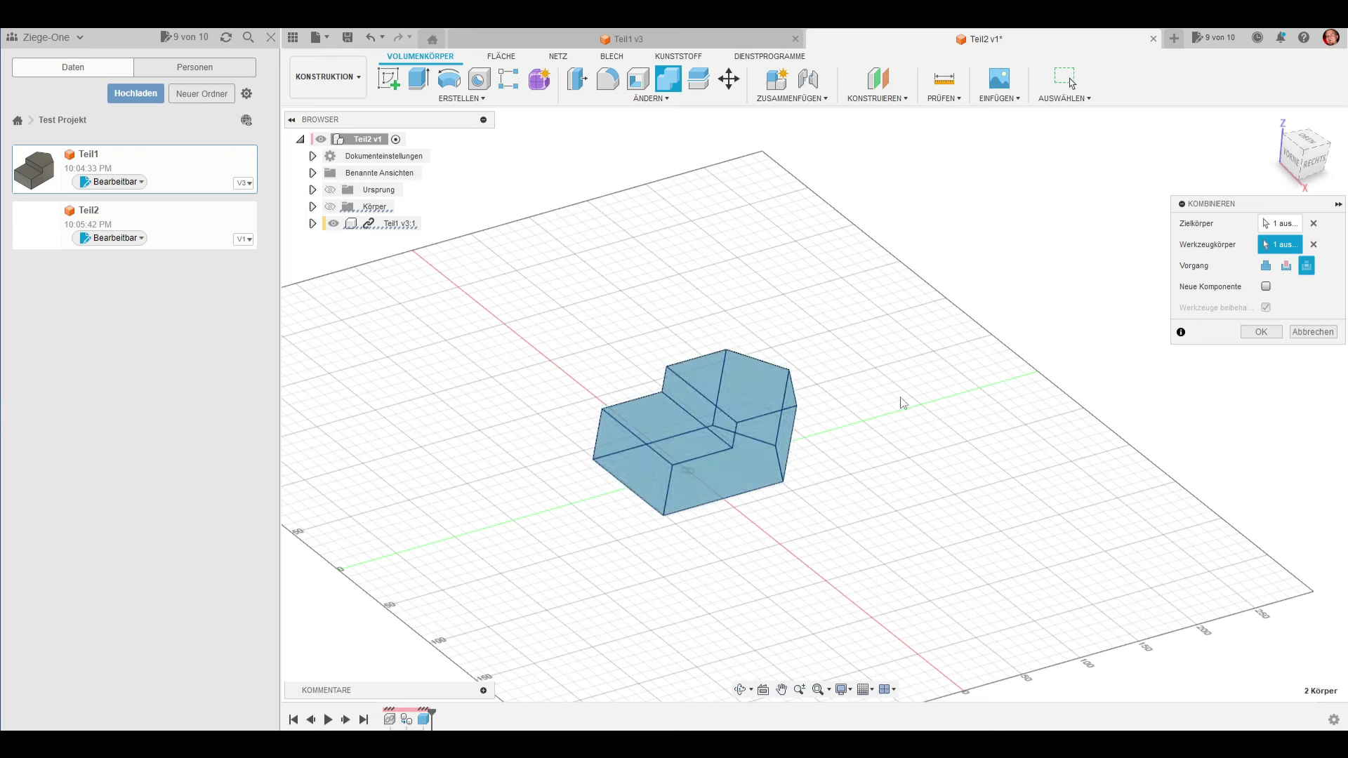
pyautogui.click(1263, 332)
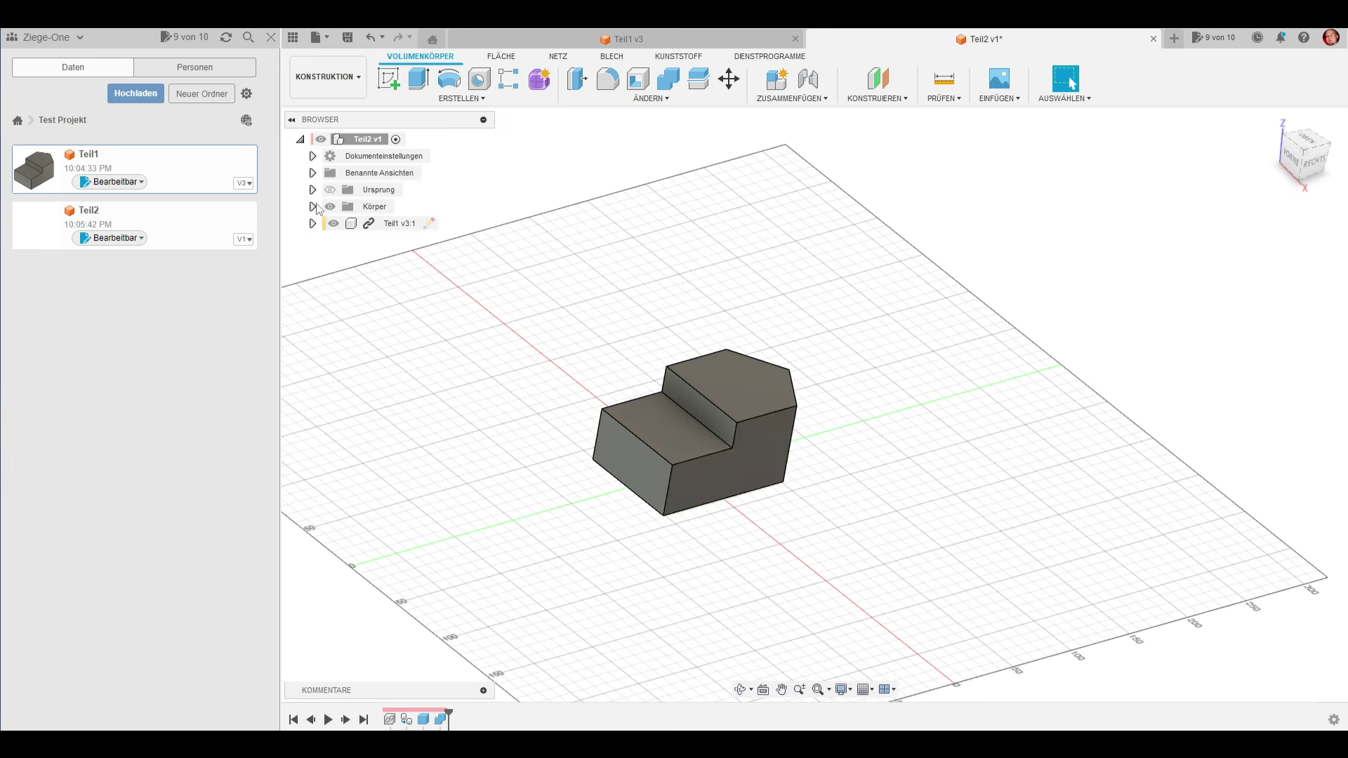
pyautogui.click(313, 207)
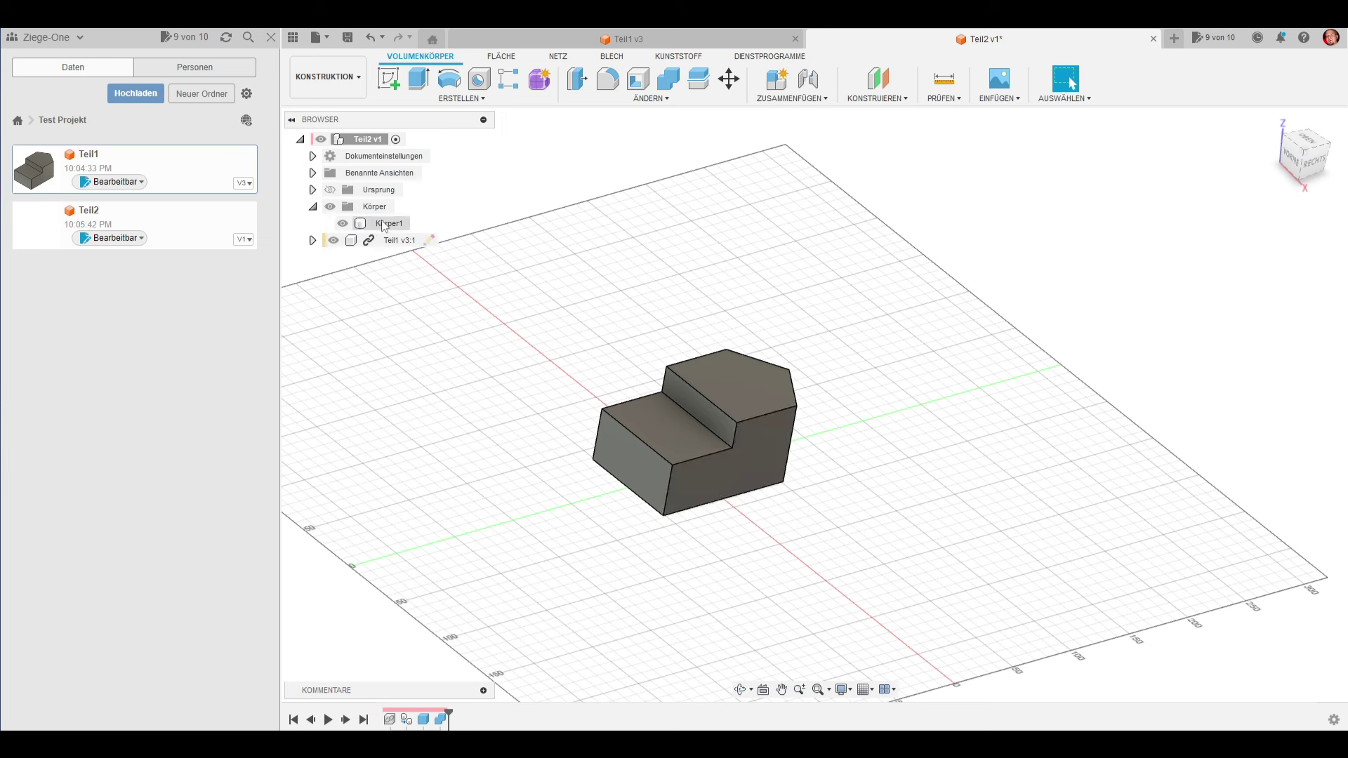
# Hide the linked Teil1 component so only Teil2's body remains visible
pyautogui.click(313, 240)
pyautogui.click(326, 275)
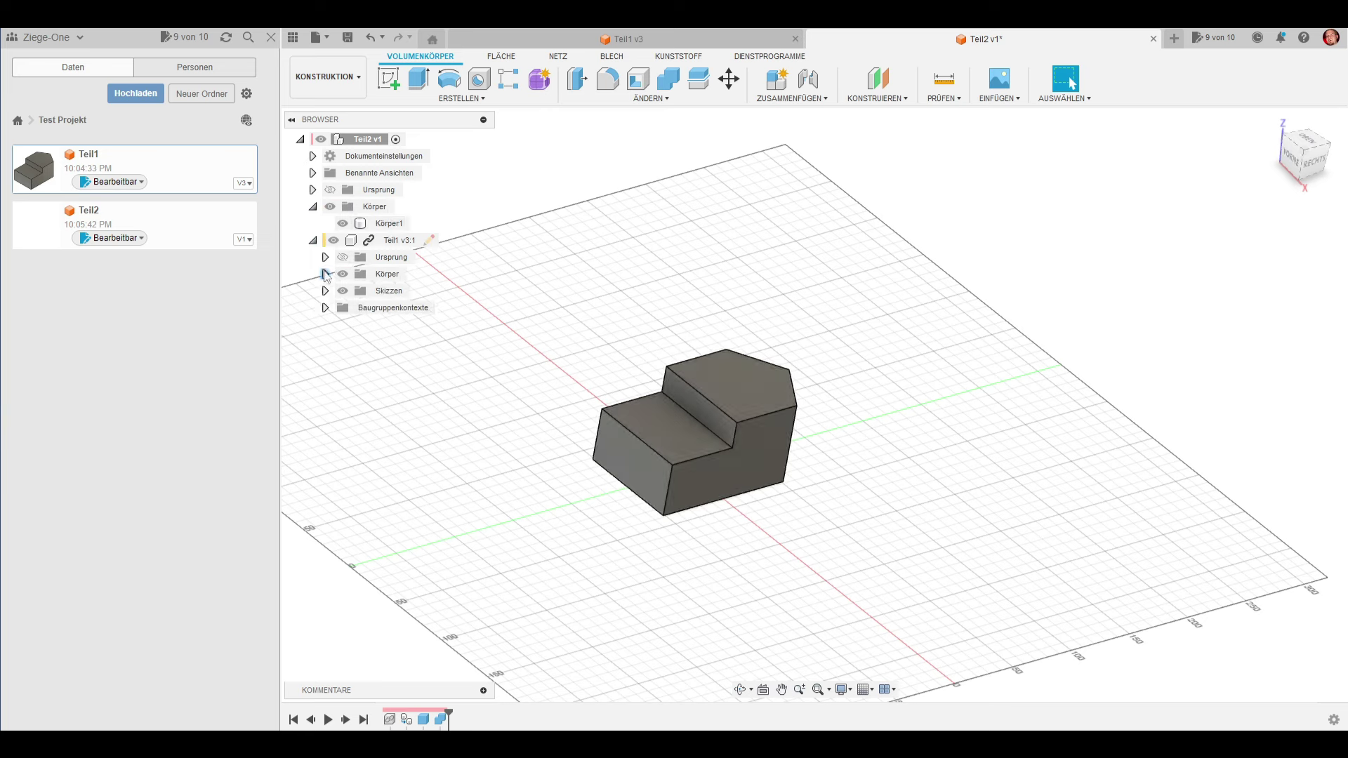
pyautogui.click(342, 245)
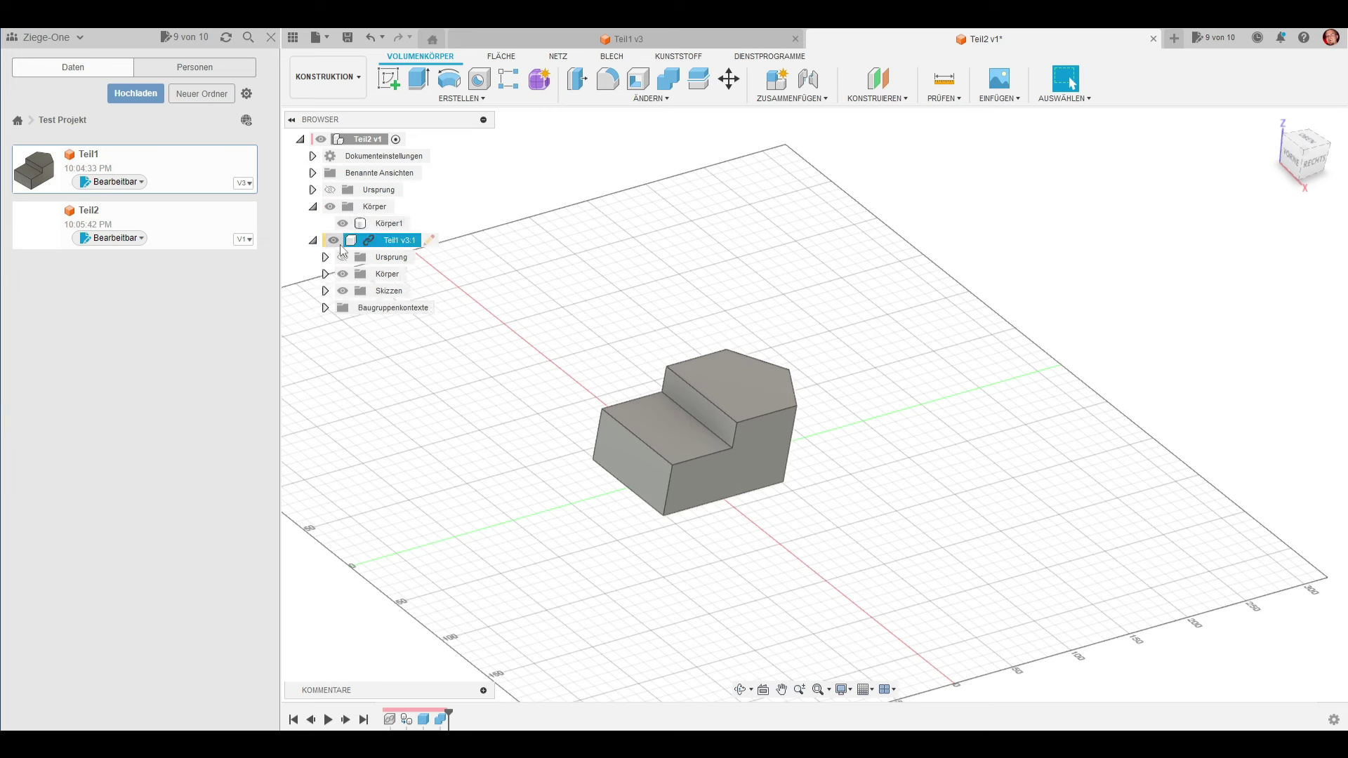
pyautogui.click(334, 241)
pyautogui.click(706, 452)
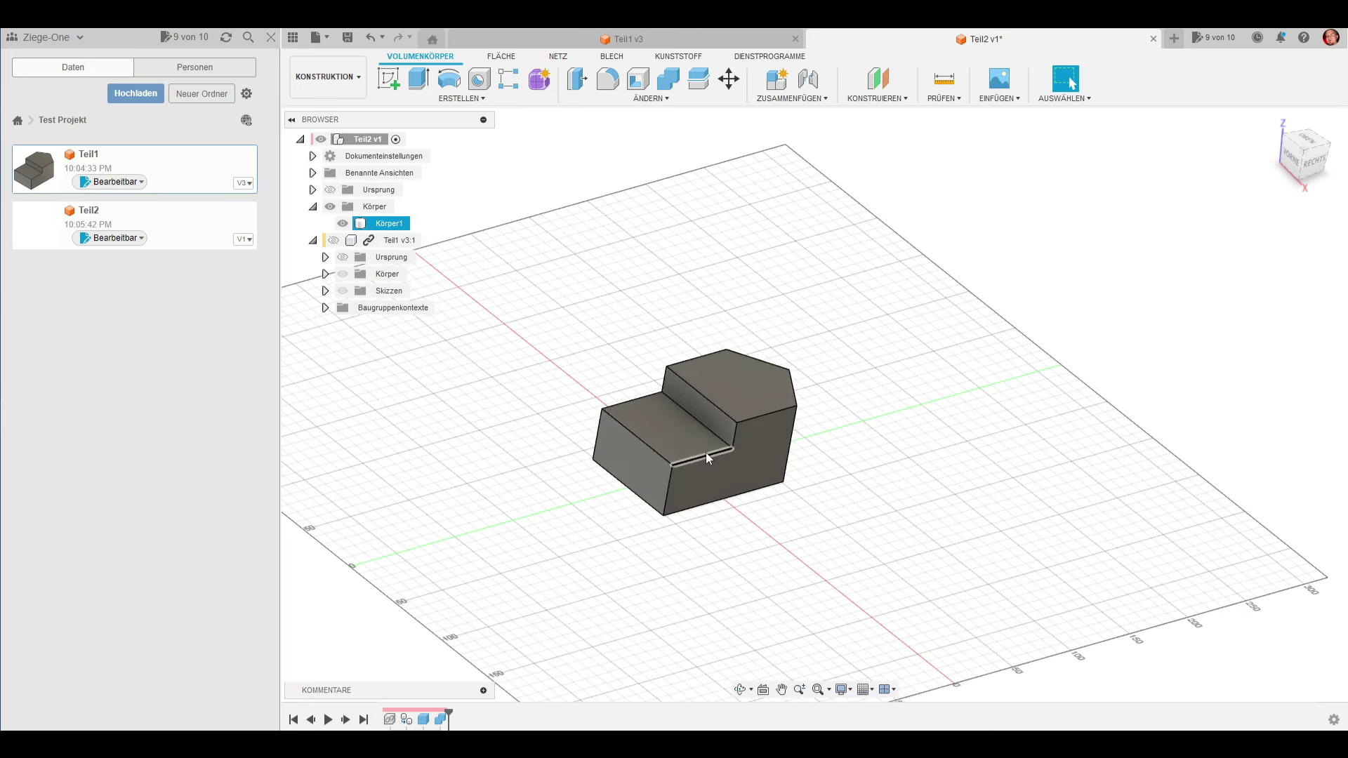
pyautogui.scroll(-2, 710, 452)
pyautogui.scroll(3, 710, 456)
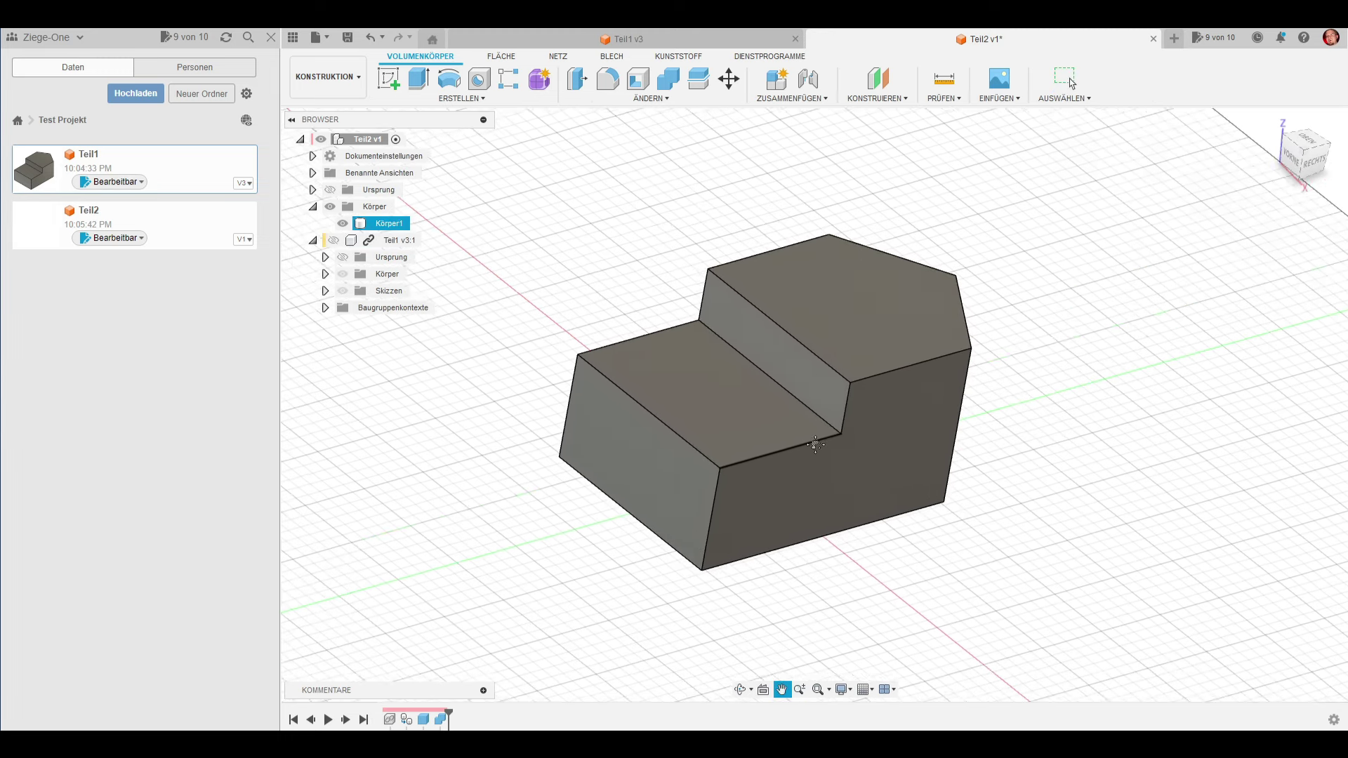
pyautogui.scroll(1, 834, 365)
pyautogui.press('Escape')
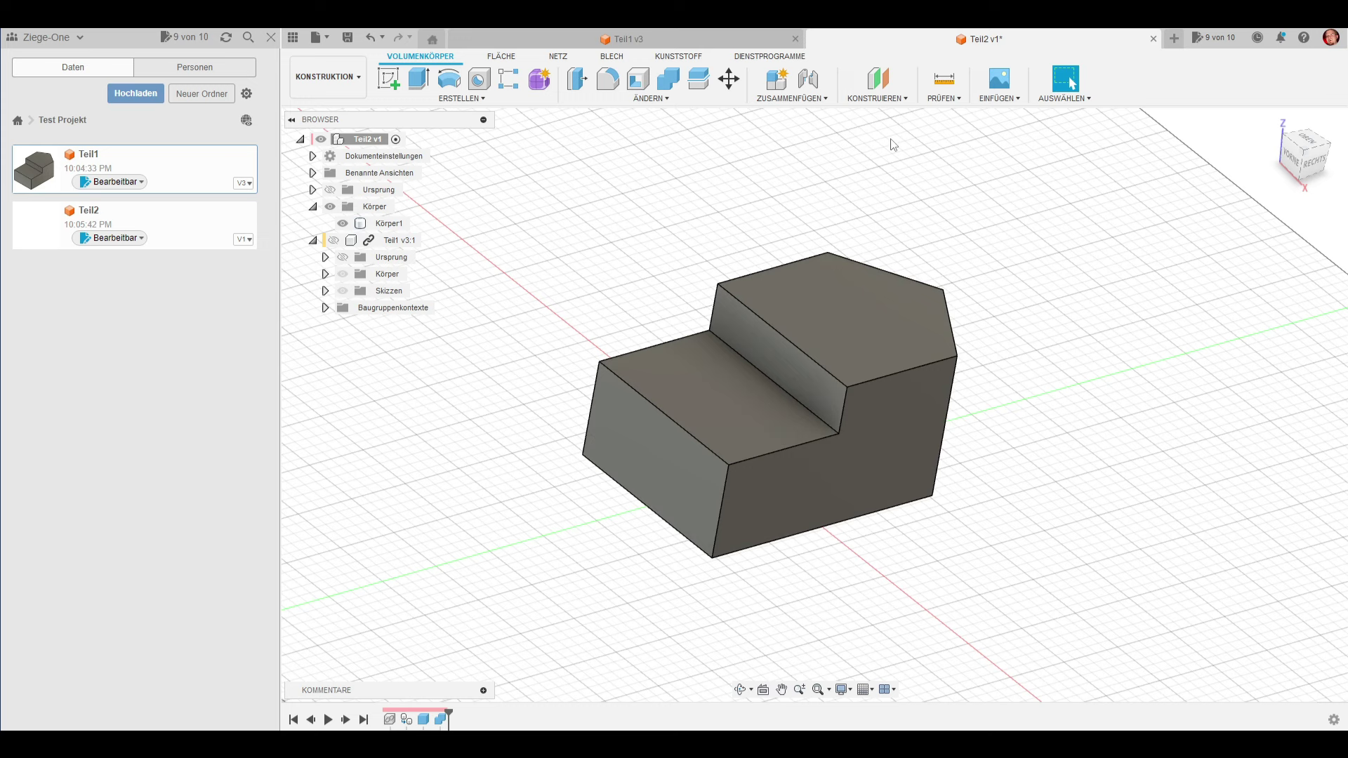
# Run Split Body on Körper1 with the step face as splitting tool
pyautogui.click(699, 78)
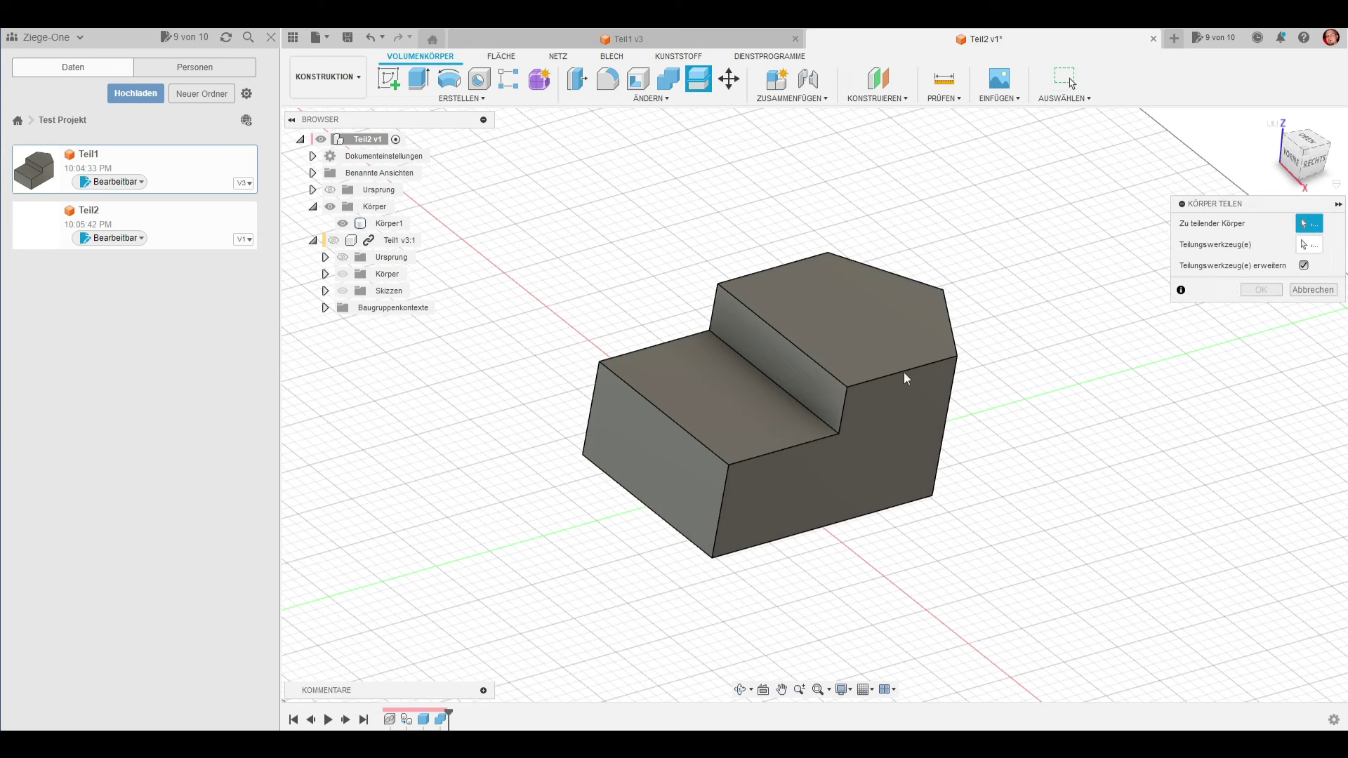
pyautogui.click(815, 390)
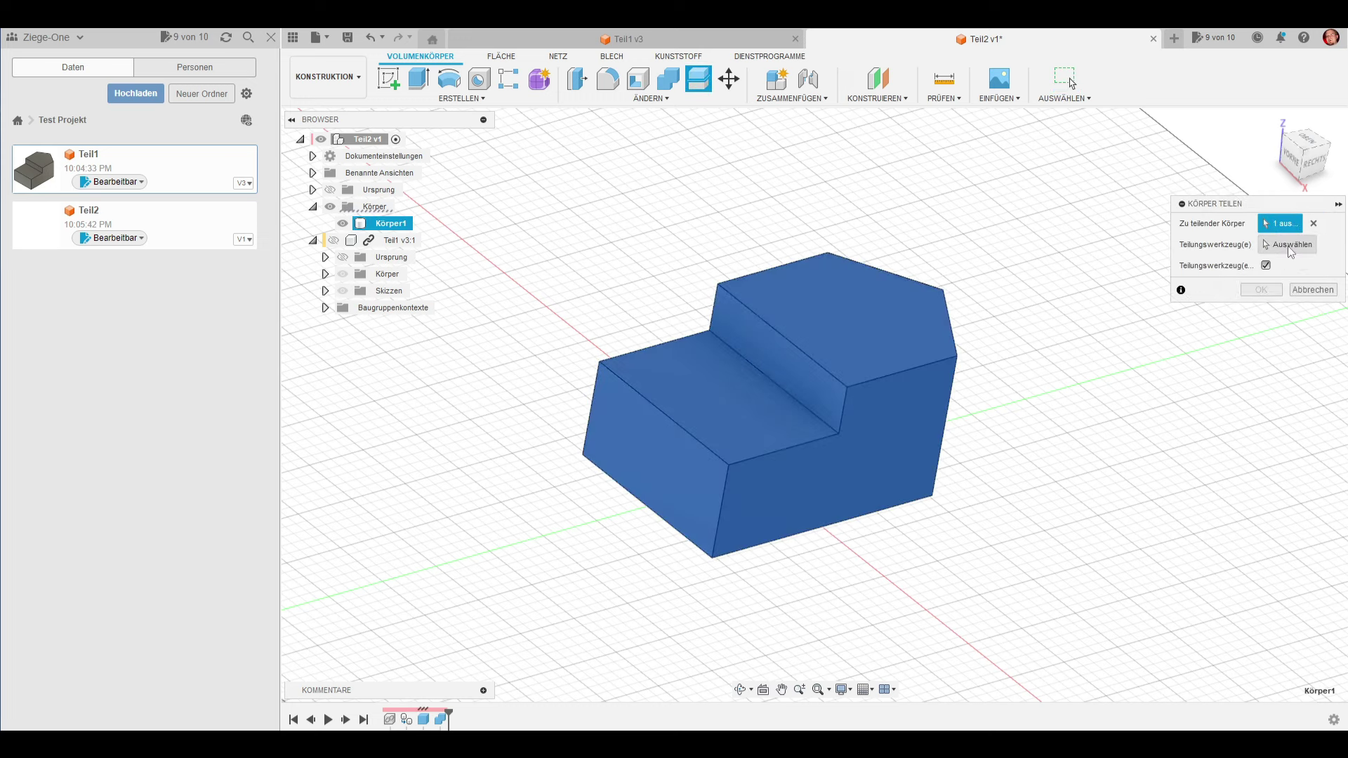
pyautogui.click(1288, 246)
pyautogui.click(797, 370)
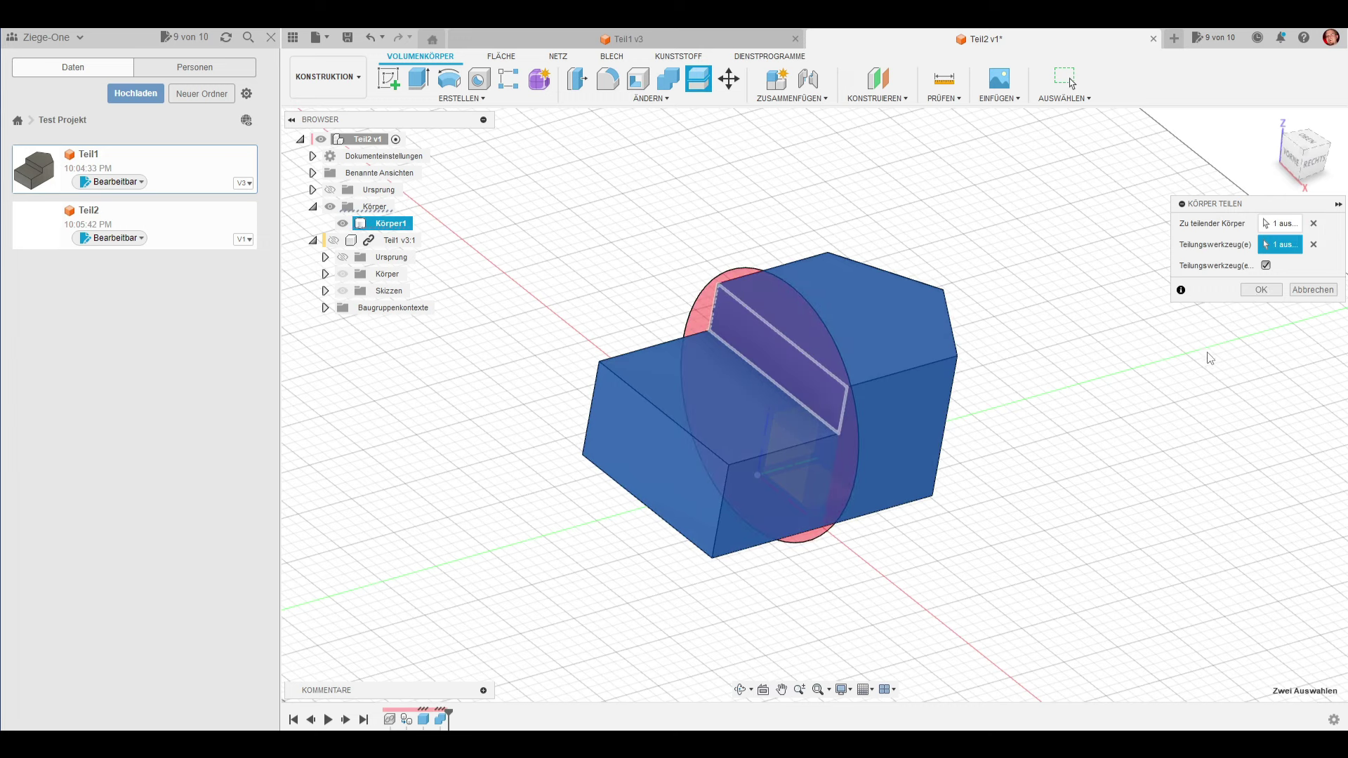
pyautogui.click(1272, 292)
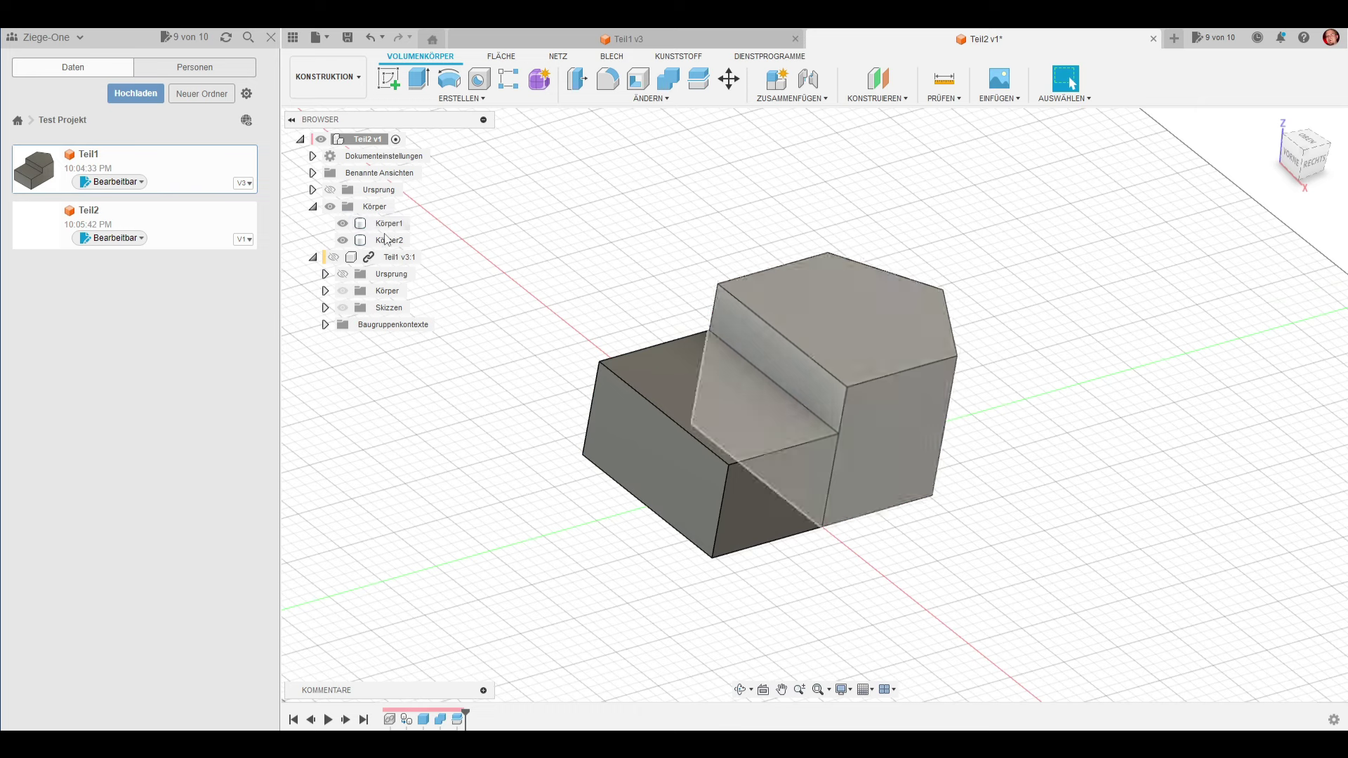
pyautogui.keyDown('shift'); pyautogui.moveTo(630, 433); pyautogui.dragTo(490, 346, button='middle'); pyautogui.keyUp('shift')
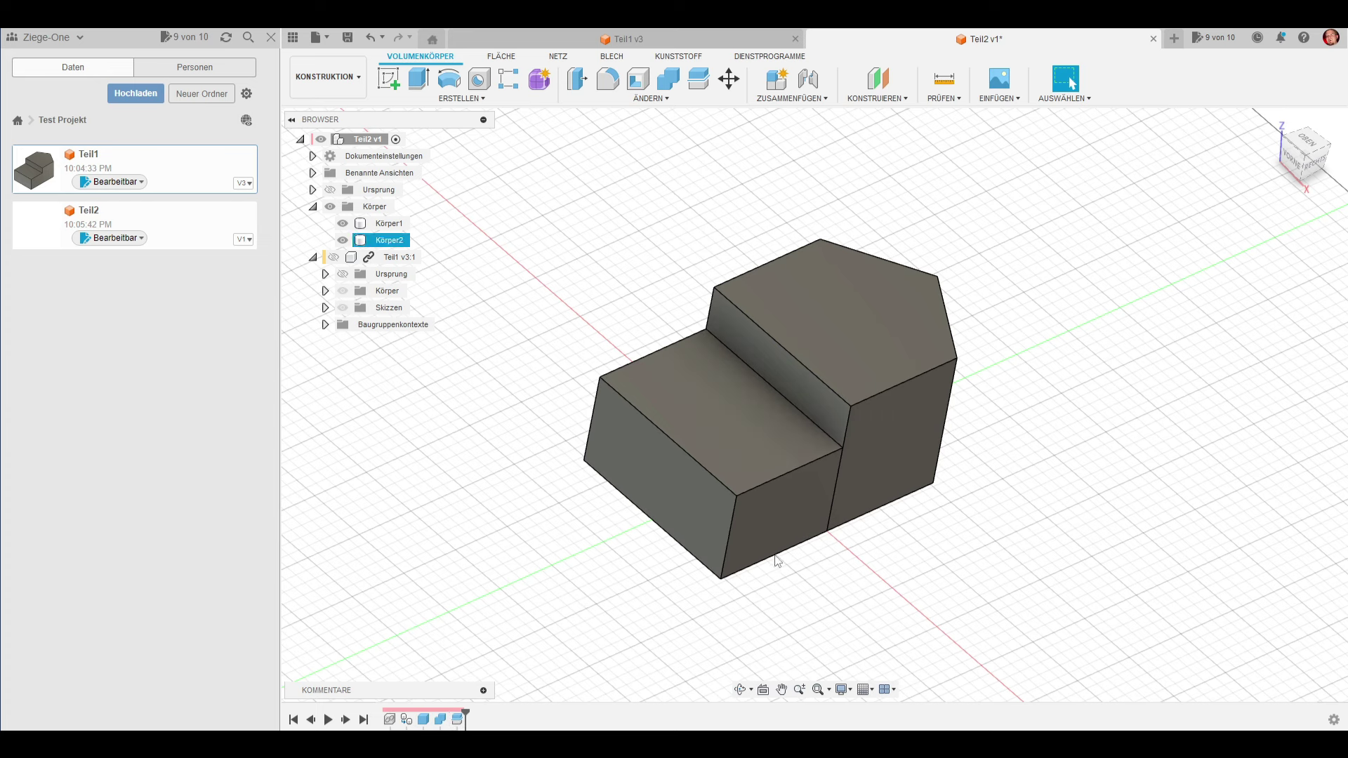
# Save Teil2 as a new version and switch to the Teil1 document
pyautogui.click(349, 40)
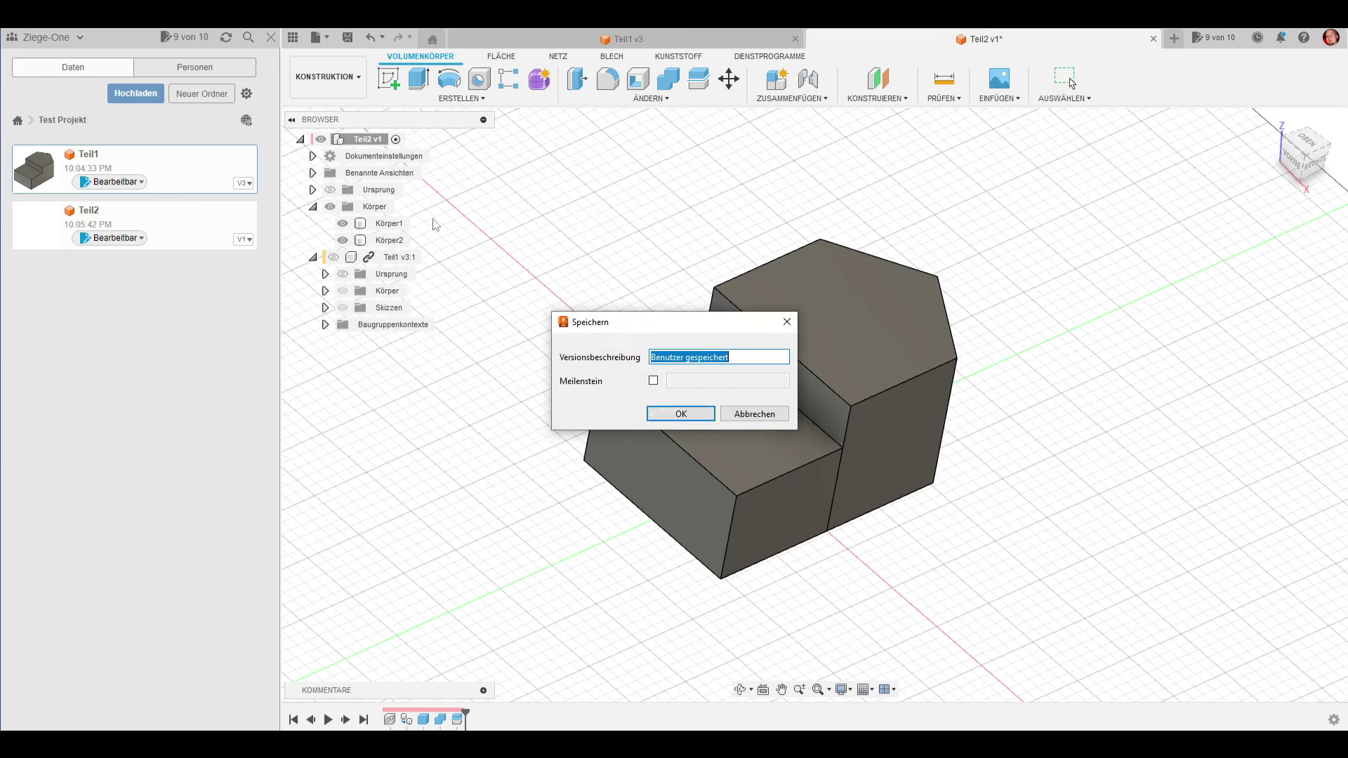
pyautogui.click(695, 413)
pyautogui.doubleClick(207, 177)
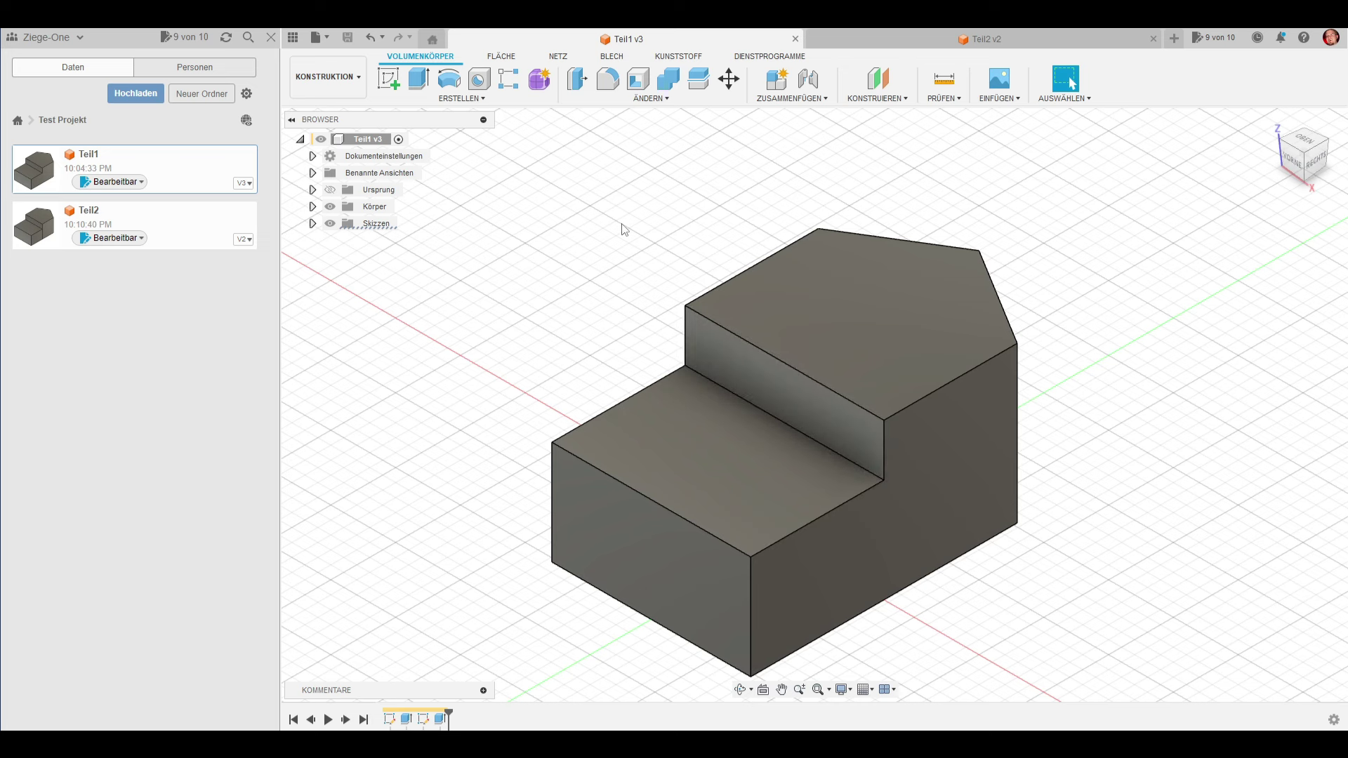
# Sketch two hole circles on Teil1's lower step and a larger circle on the upper face
pyautogui.click(388, 78)
pyautogui.click(774, 508)
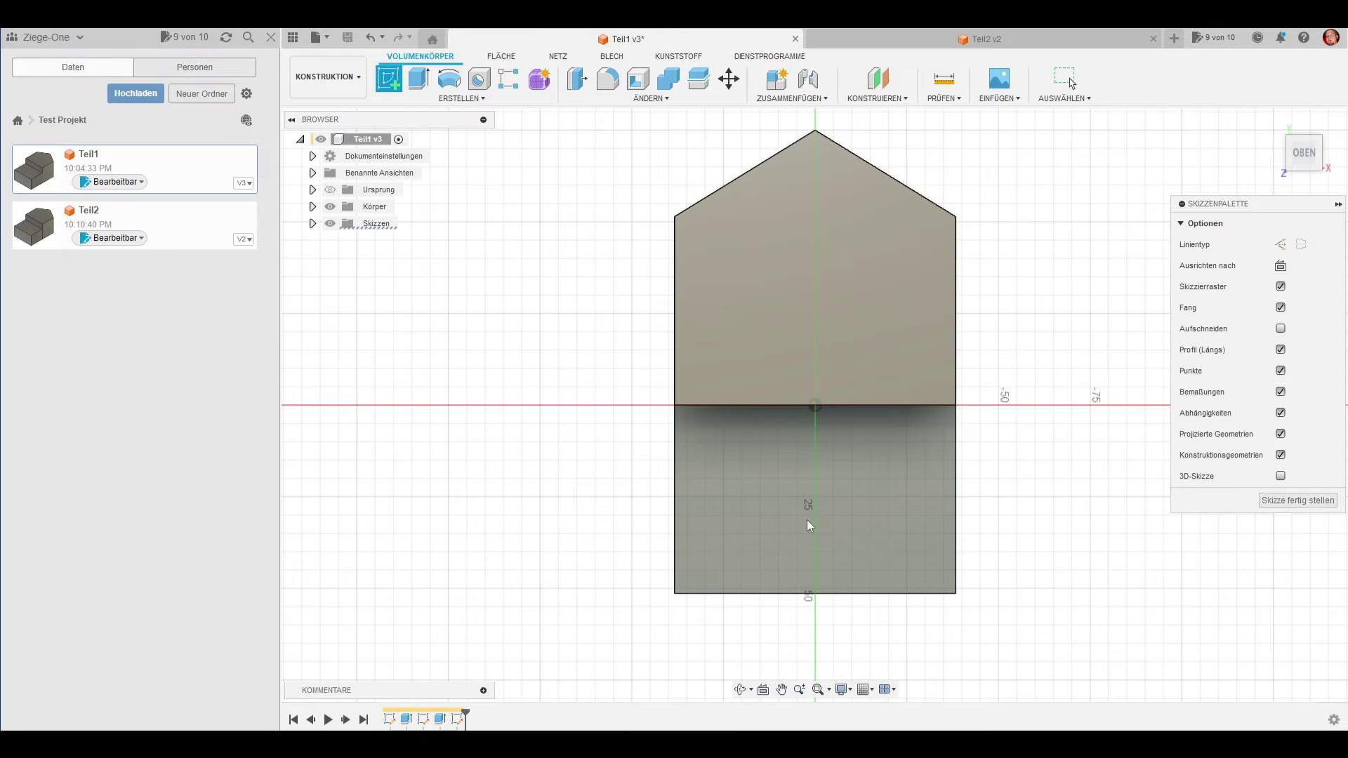
pyautogui.click(449, 79)
pyautogui.click(742, 496)
pyautogui.click(768, 524)
pyautogui.click(889, 496)
pyautogui.click(911, 520)
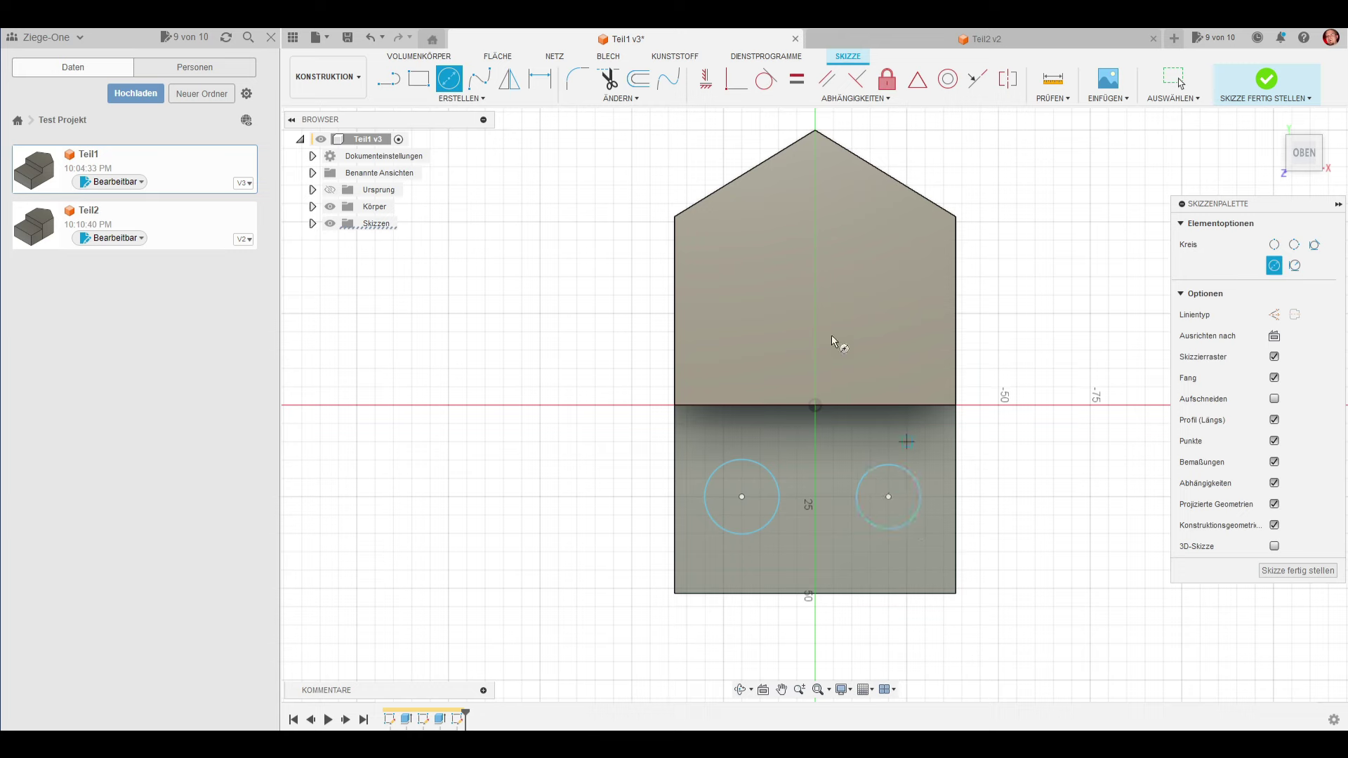
pyautogui.click(811, 270)
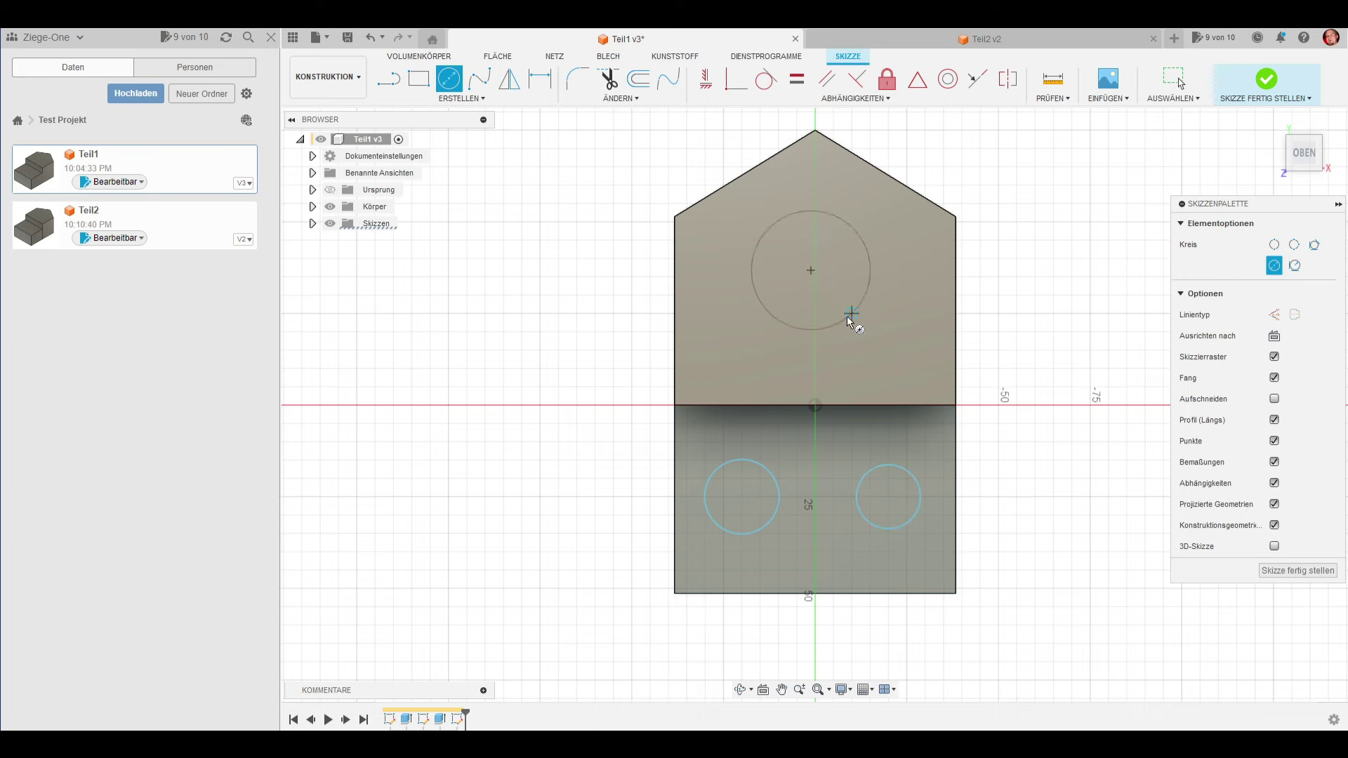
pyautogui.click(1272, 83)
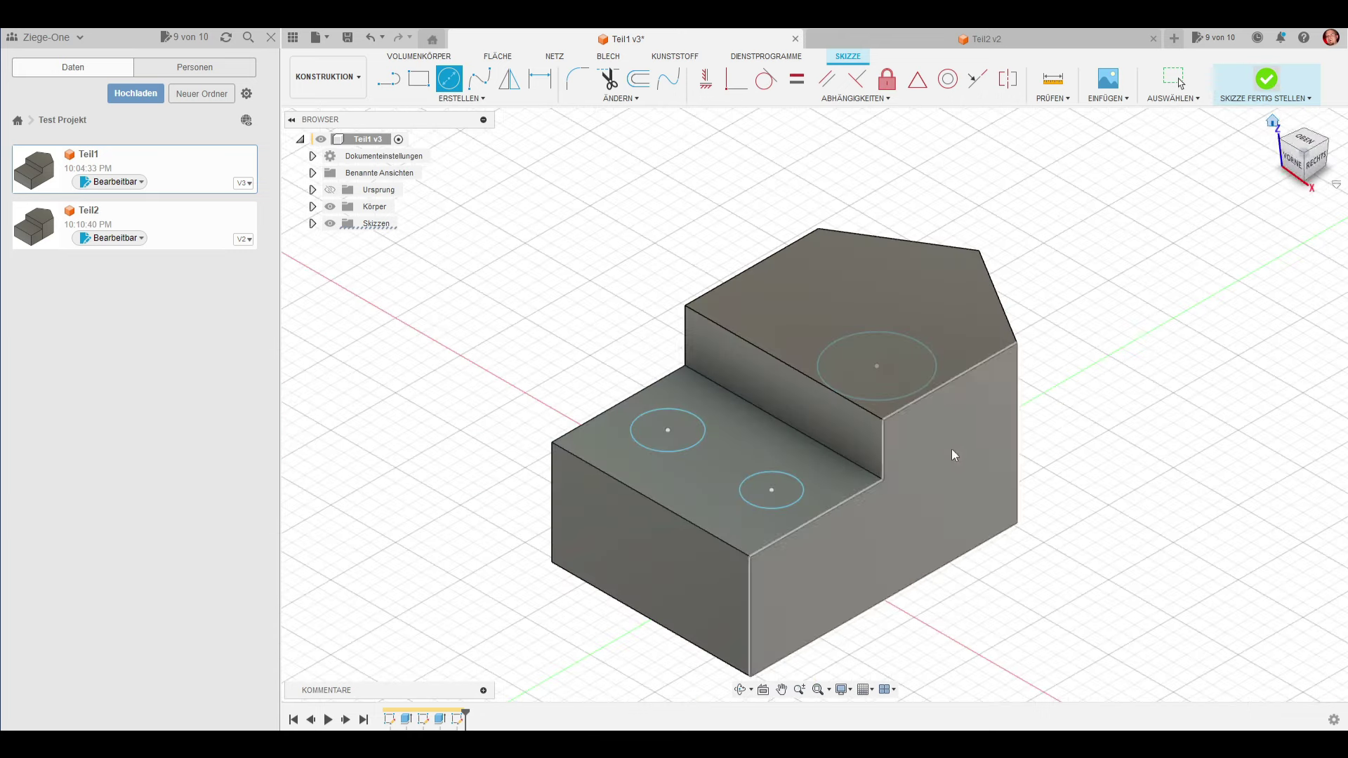
# Extrude both hole circles 15 mm downward as an Ausschneiden cut
pyautogui.click(419, 78)
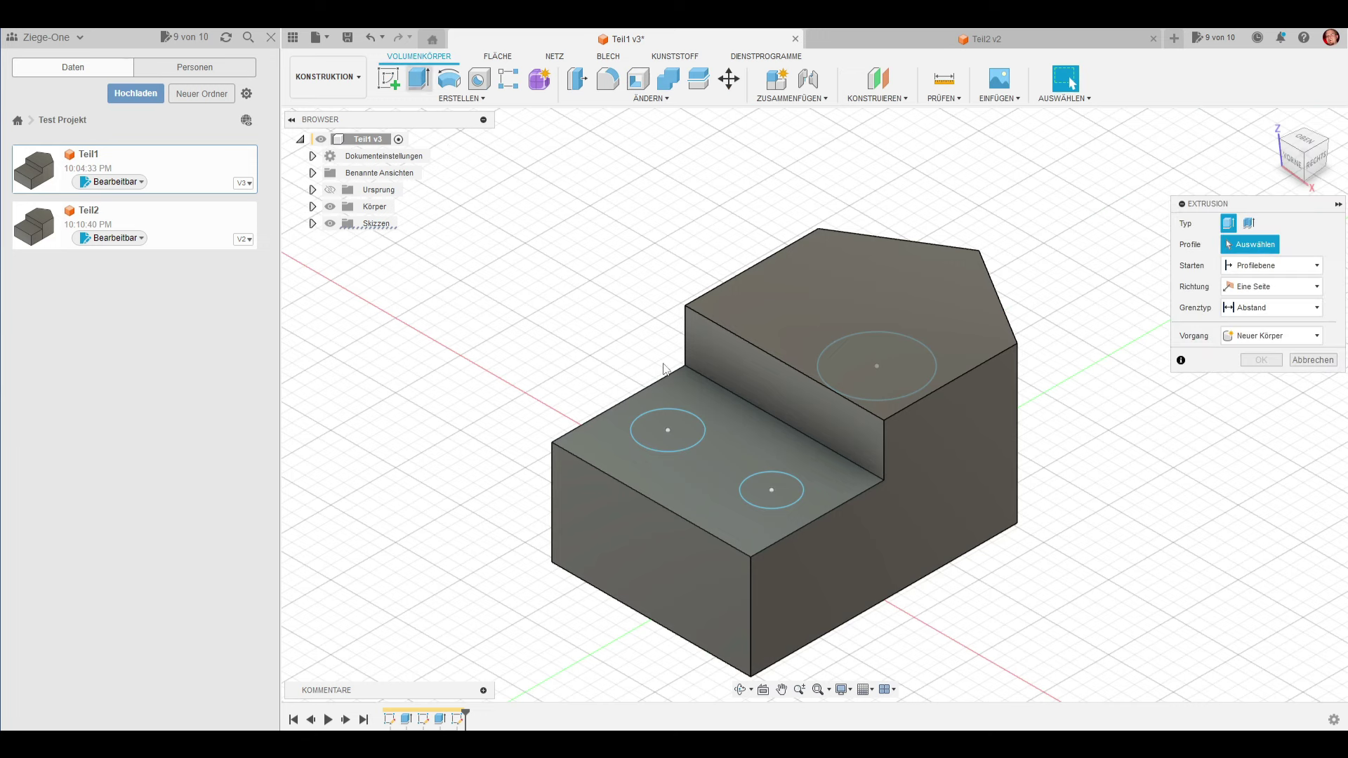
pyautogui.click(692, 442)
pyautogui.click(673, 442)
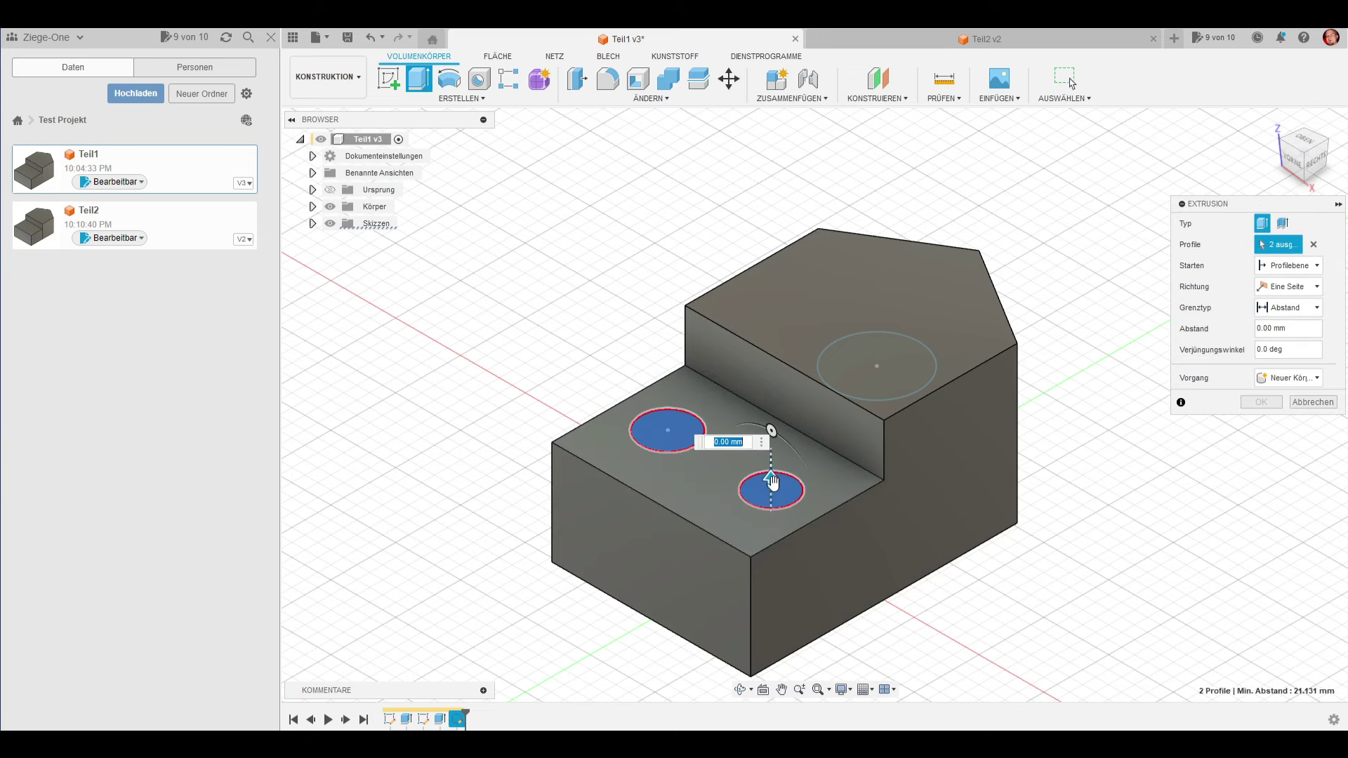
pyautogui.moveTo(772, 481); pyautogui.dragTo(772, 546)
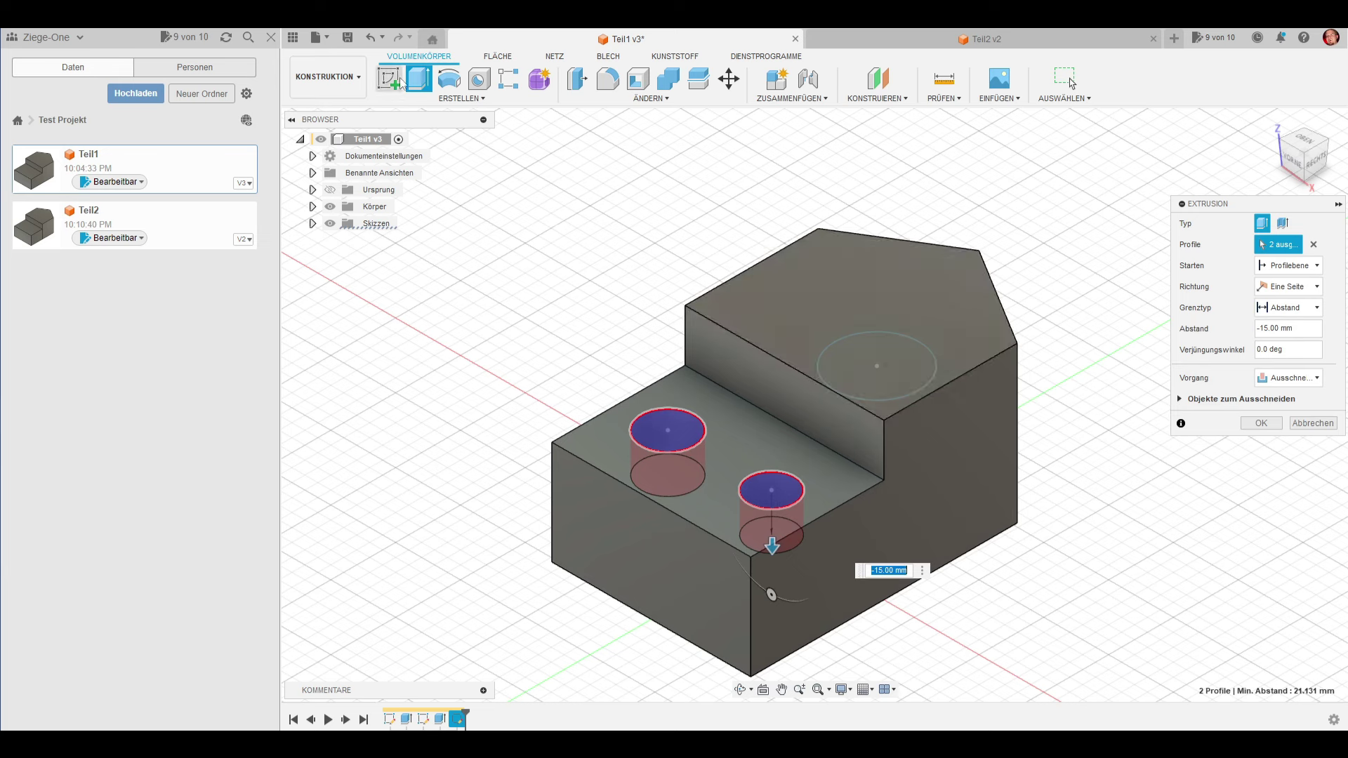
pyautogui.click(1261, 422)
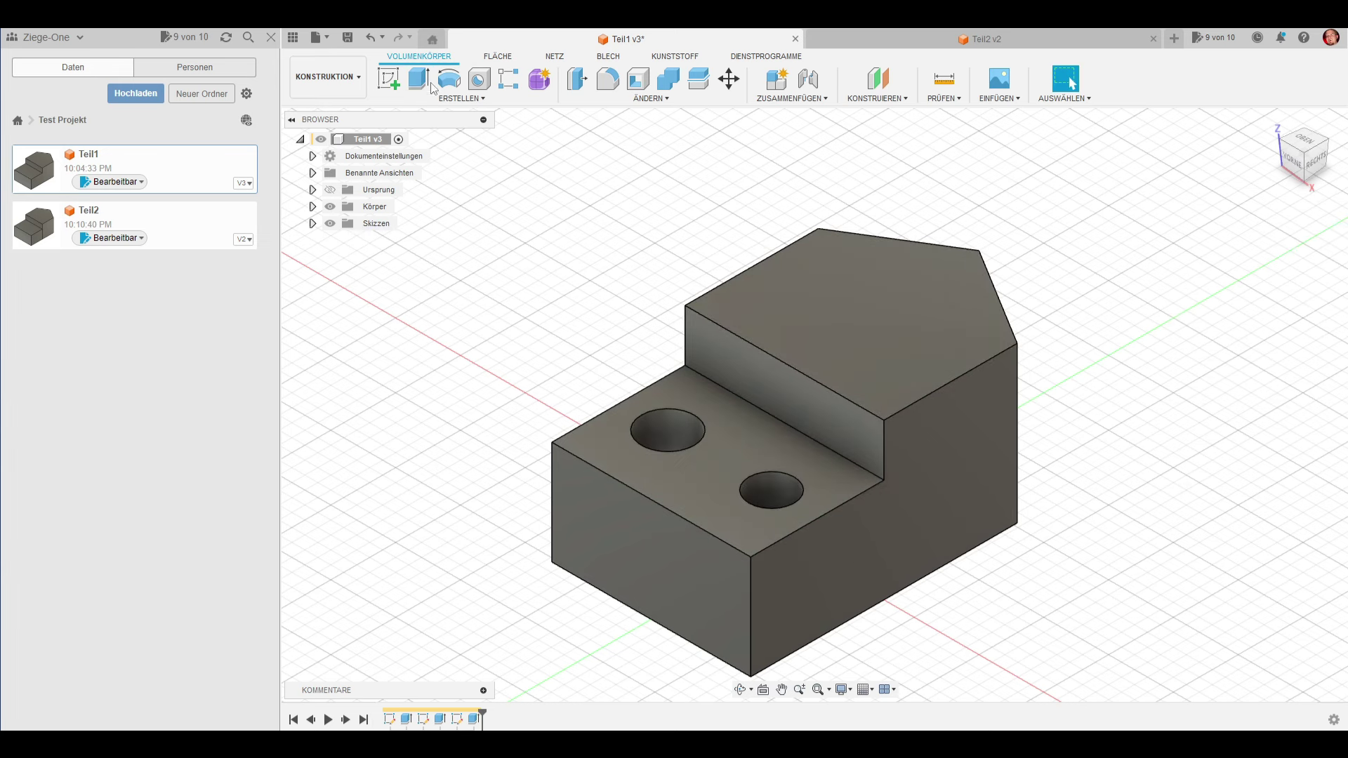
pyautogui.click(419, 78)
# Extrude Skizze5's upper circle 30 mm with Verbinden as a cylindrical boss
pyautogui.click(331, 206)
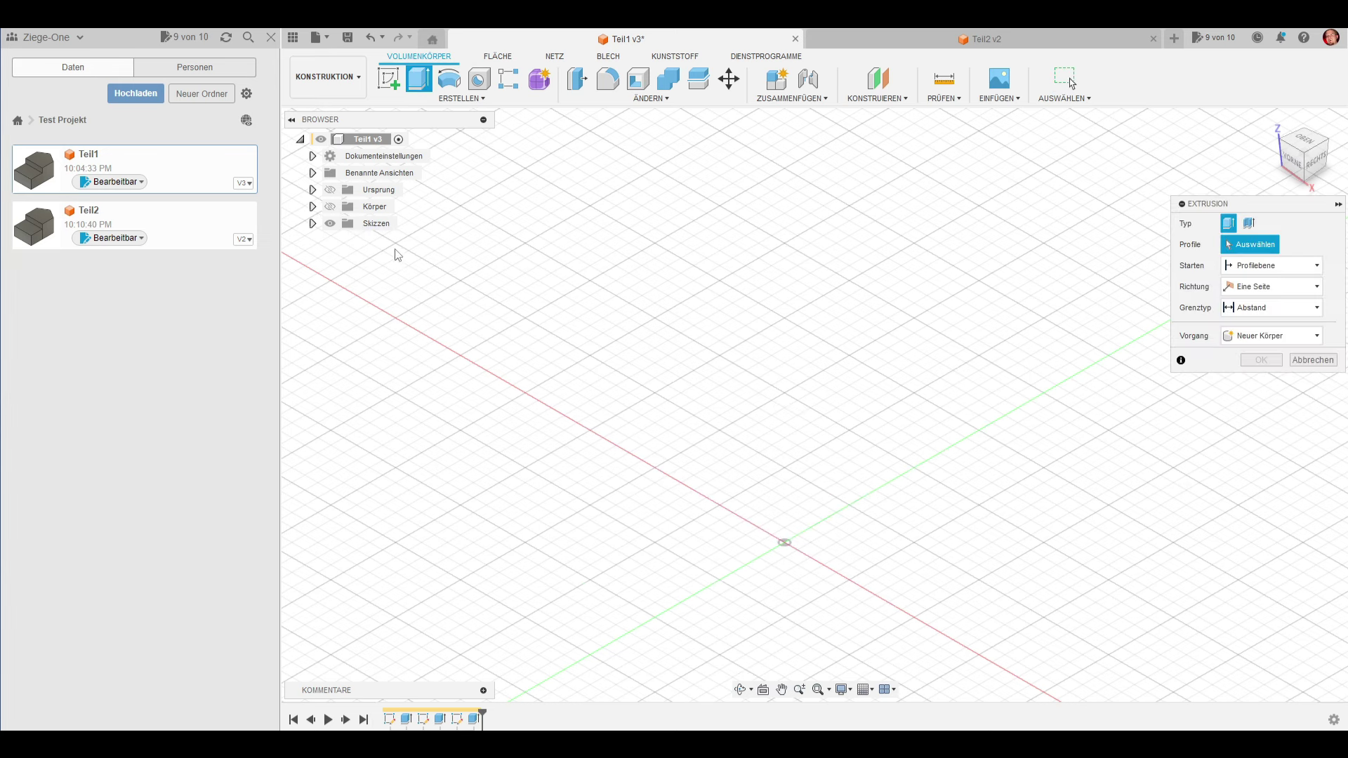
pyautogui.click(313, 223)
pyautogui.click(343, 273)
pyautogui.click(914, 393)
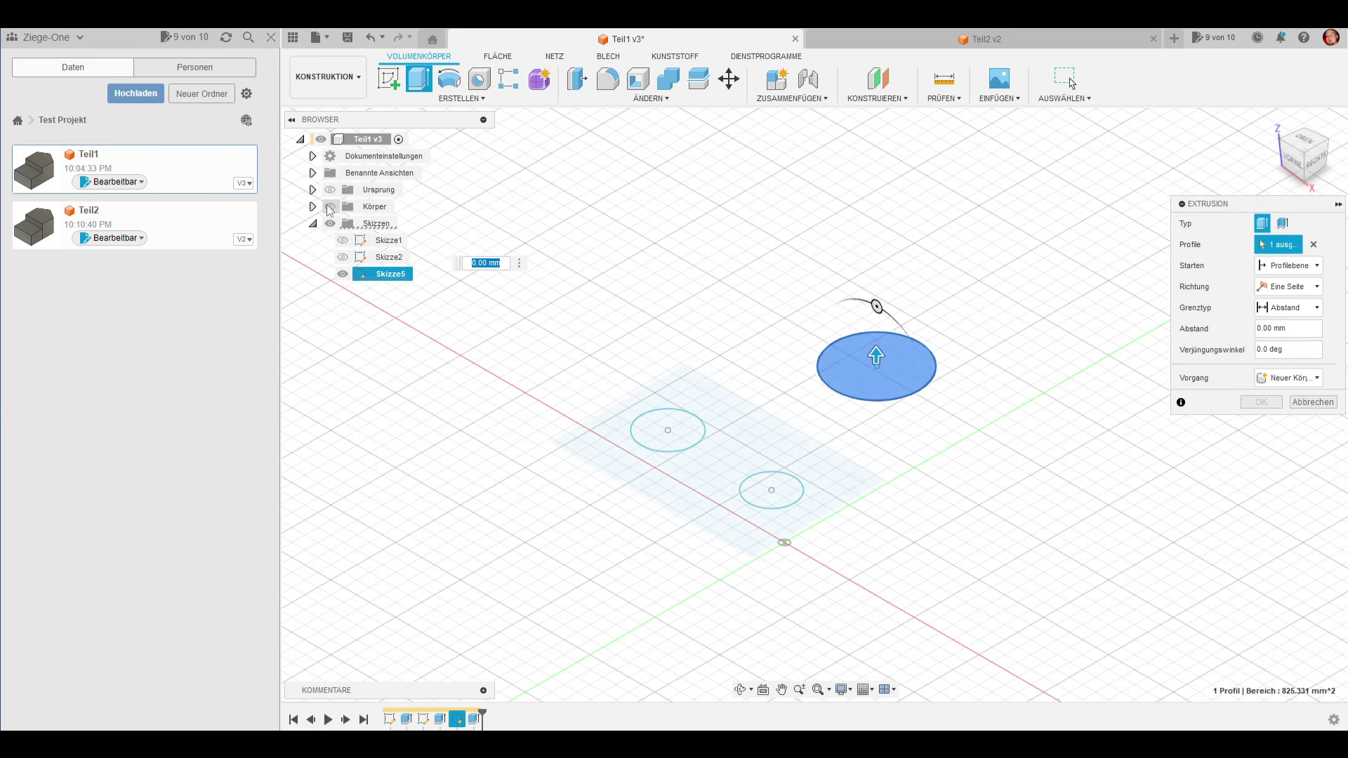
pyautogui.click(330, 206)
pyautogui.moveTo(876, 356); pyautogui.dragTo(880, 267)
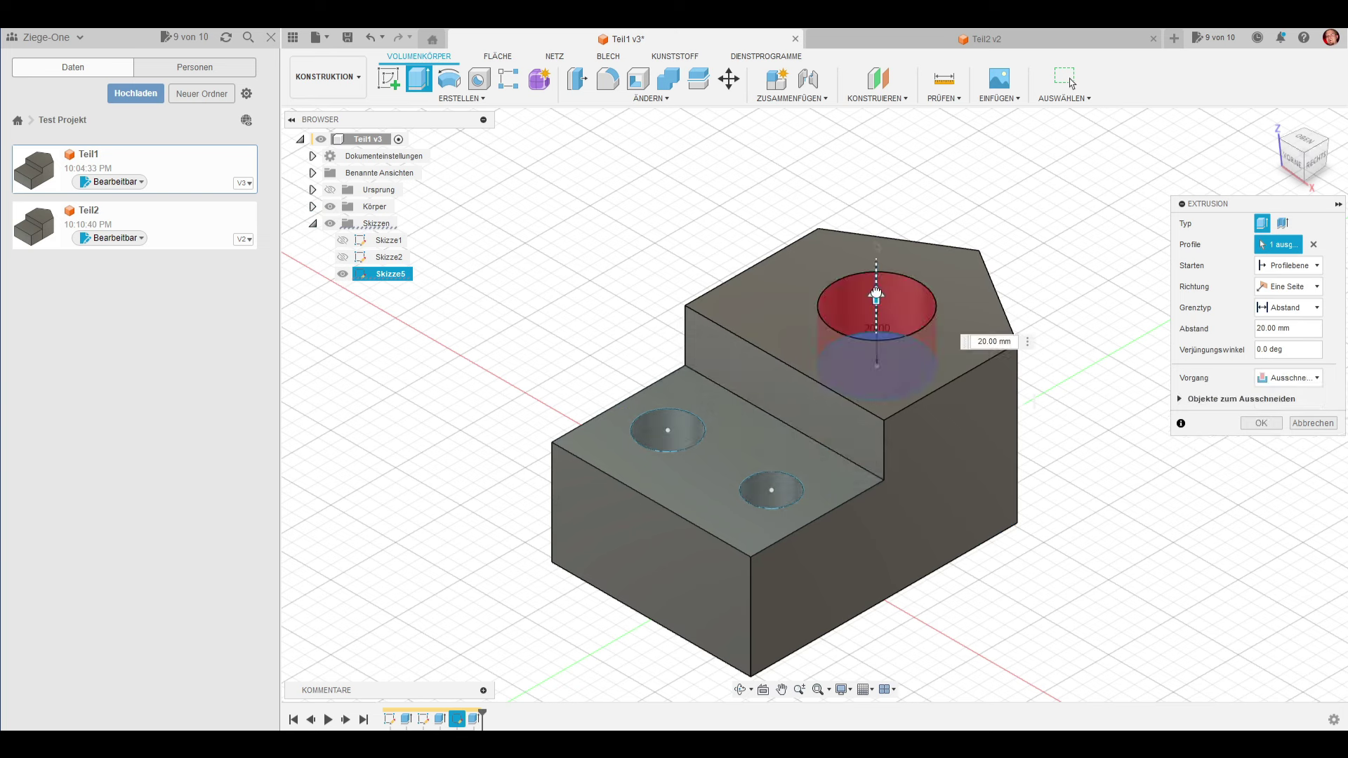
pyautogui.click(1288, 378)
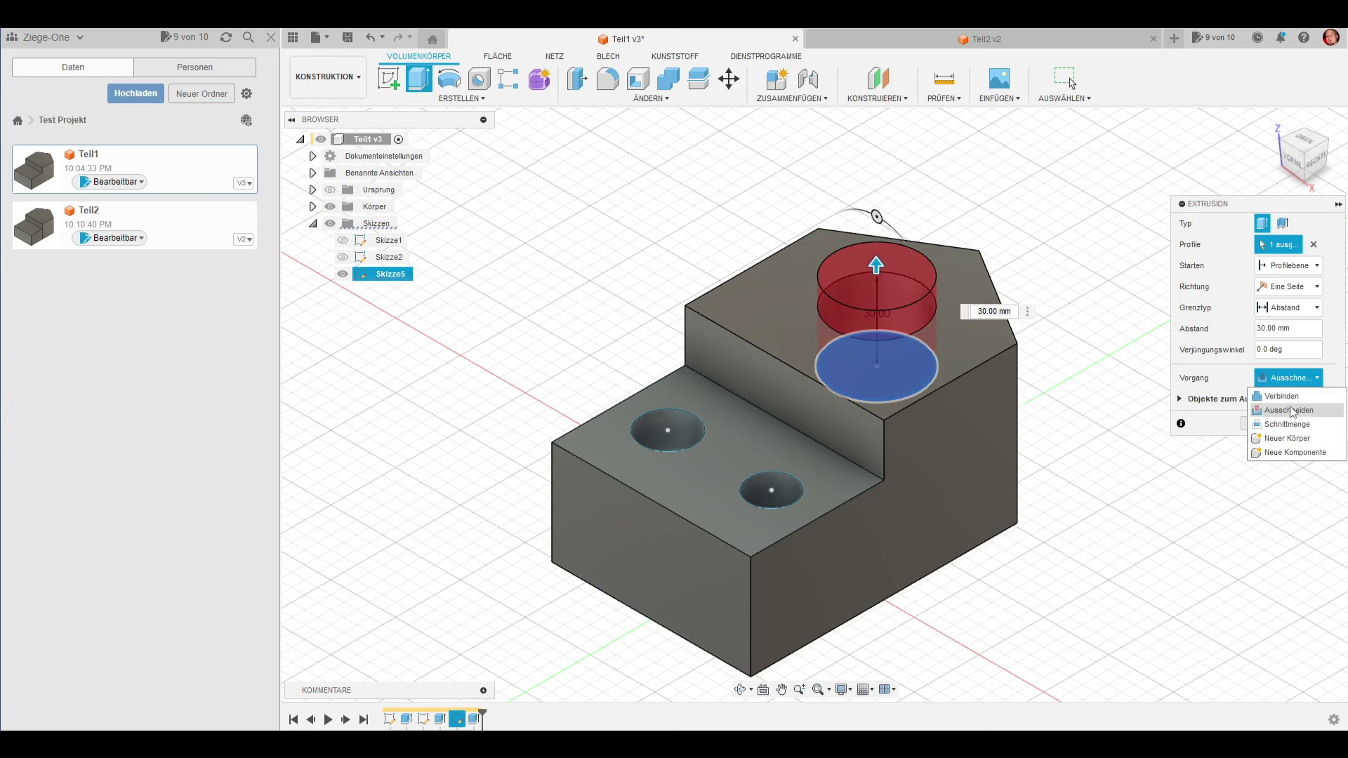
pyautogui.click(1285, 395)
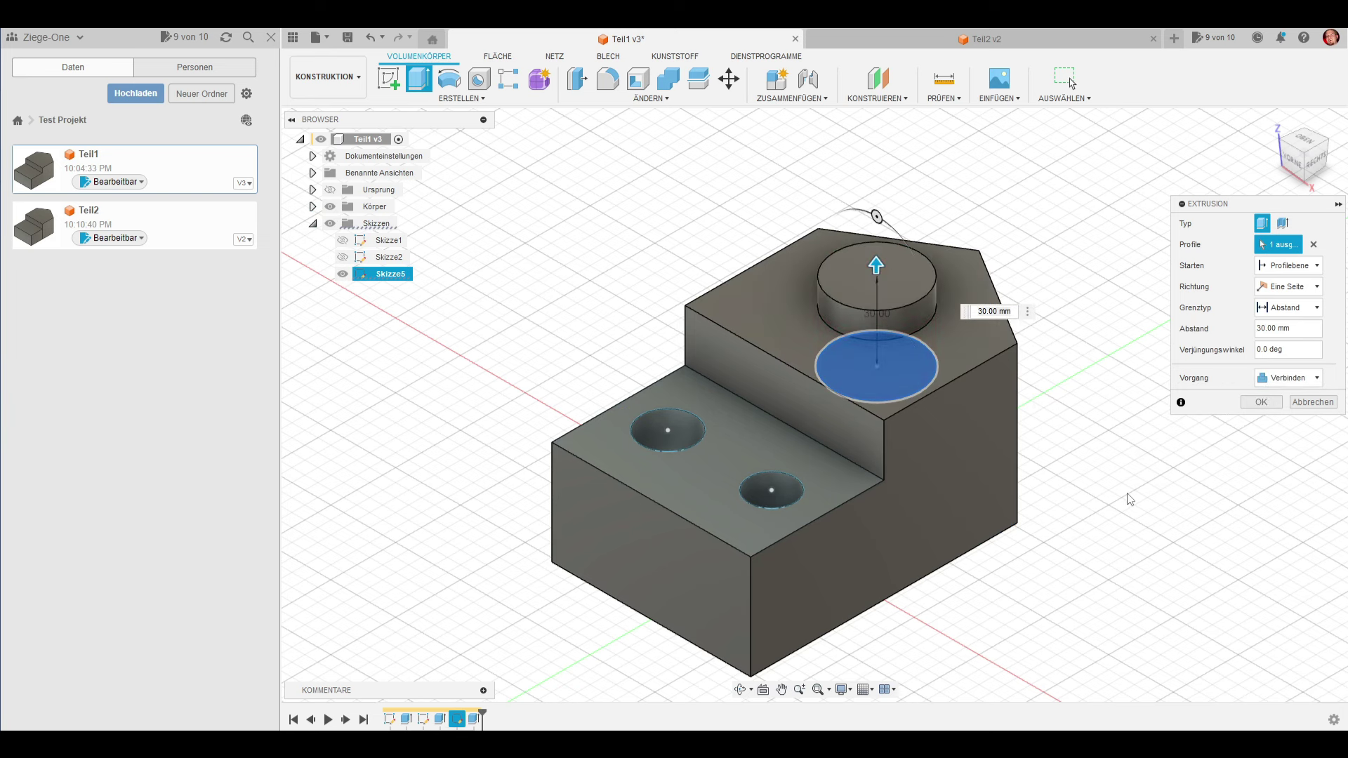
pyautogui.click(1261, 403)
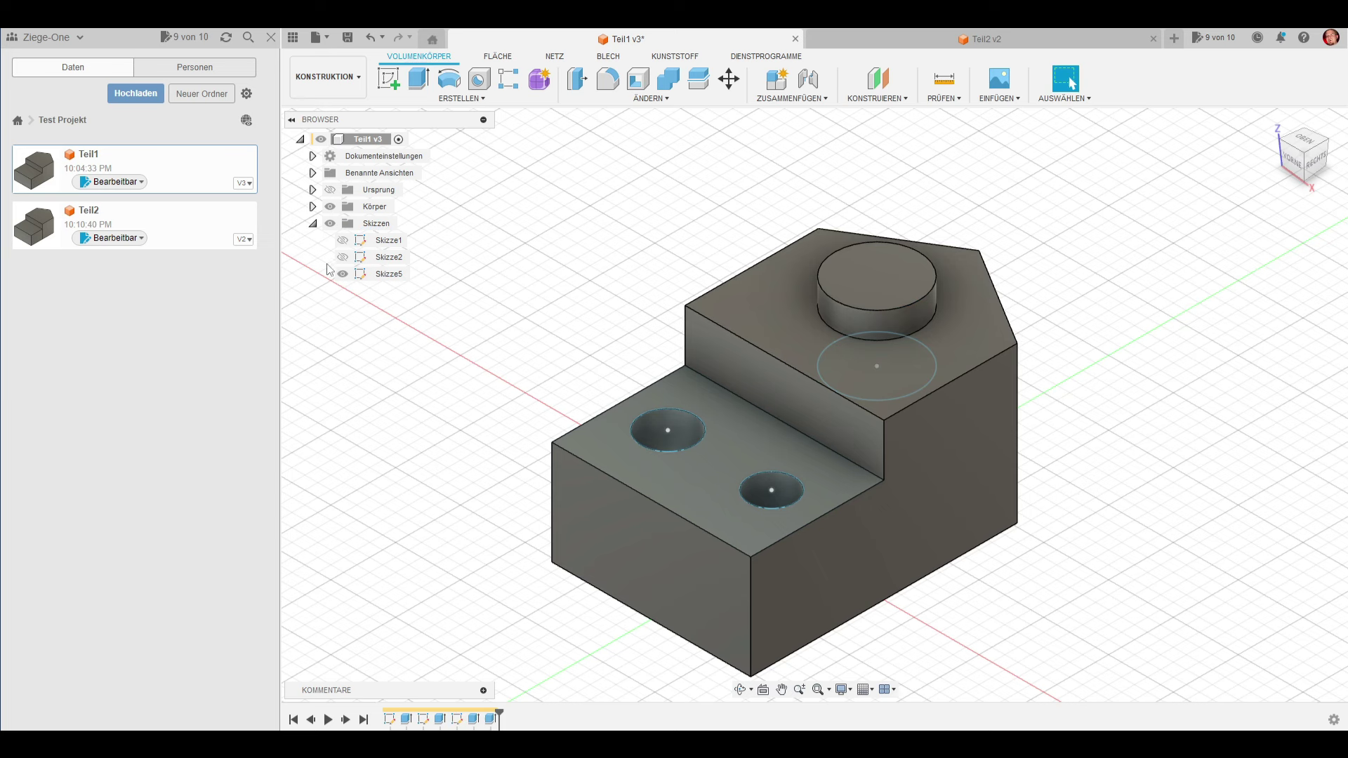
# Hide the sketches and save Teil1 as a new version
pyautogui.click(330, 223)
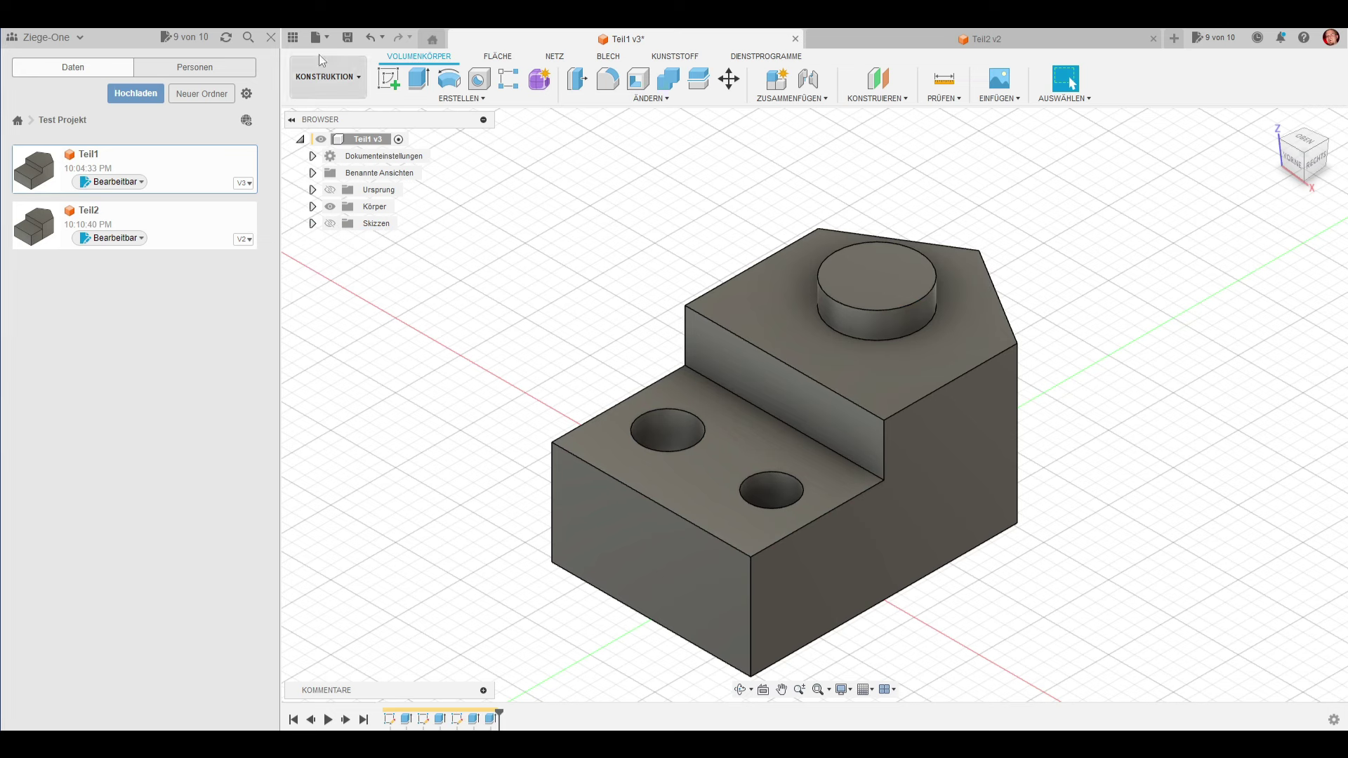
pyautogui.click(349, 37)
pyautogui.click(689, 414)
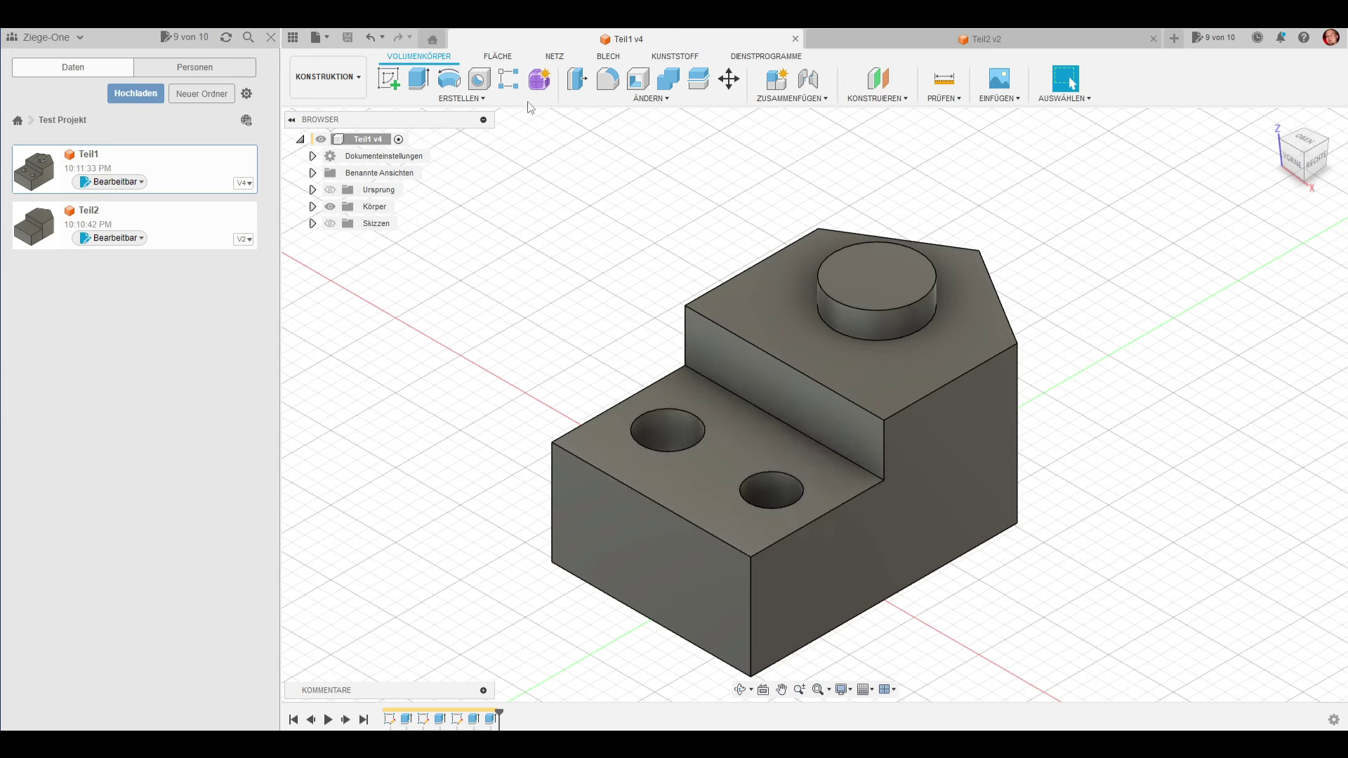
# In Teil2, update the linked Teil1 v3 component to v4 so its two holes and cylindrical boss appear
pyautogui.click(895, 40)
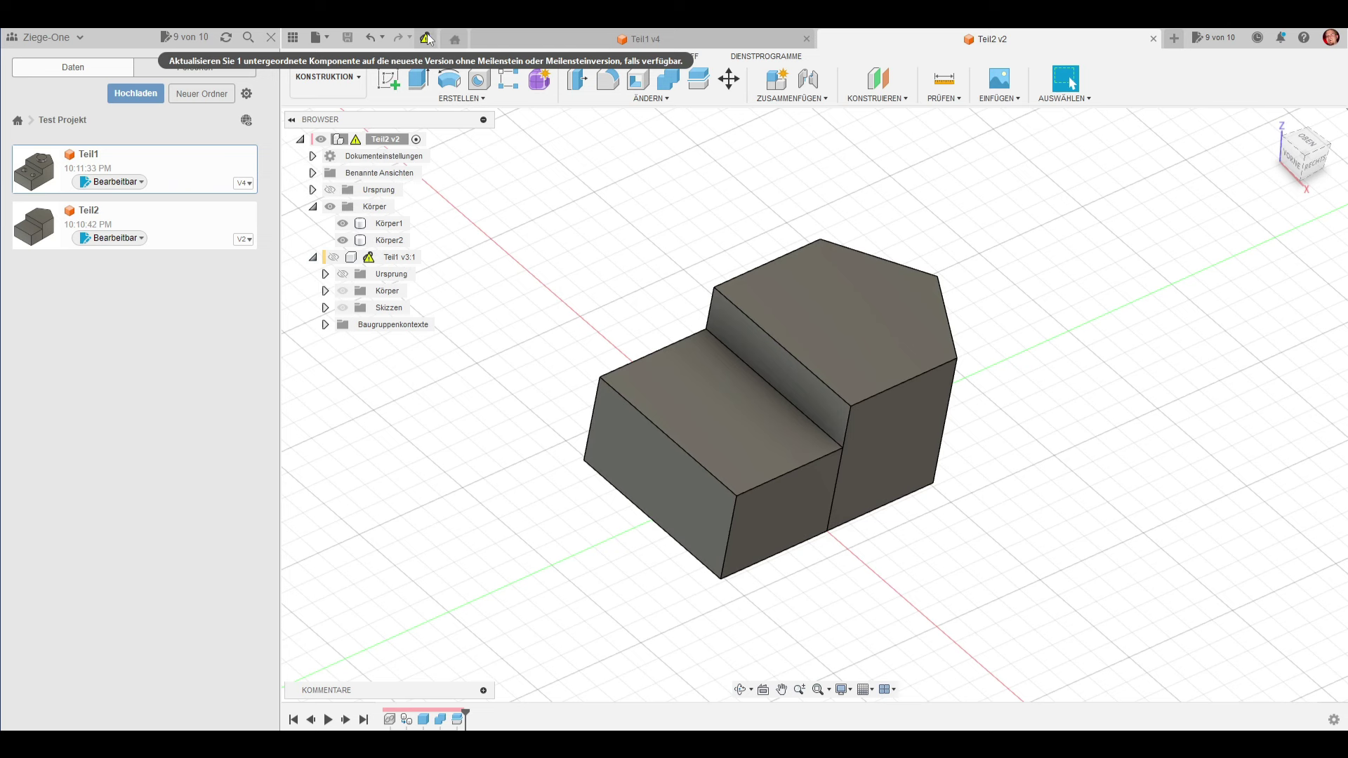
pyautogui.click(373, 261)
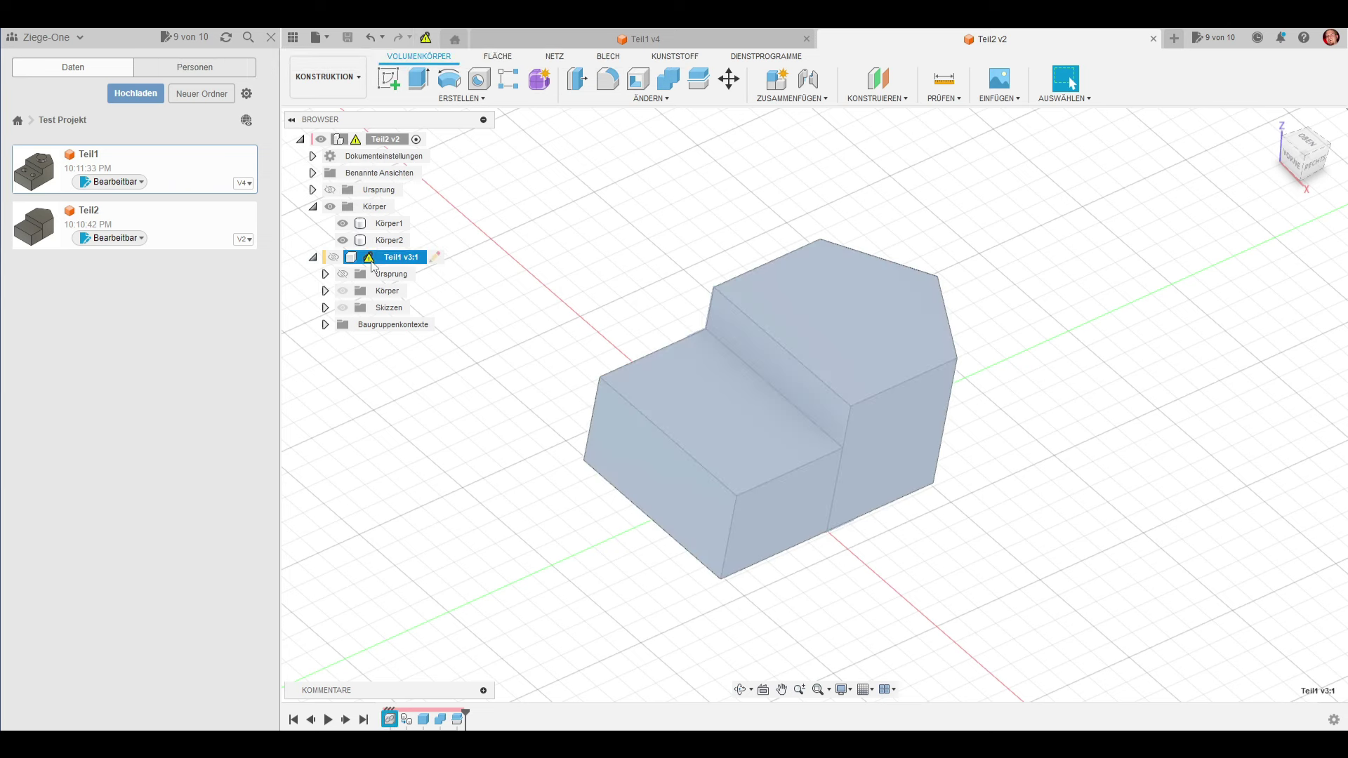
pyautogui.rightClick(373, 265)
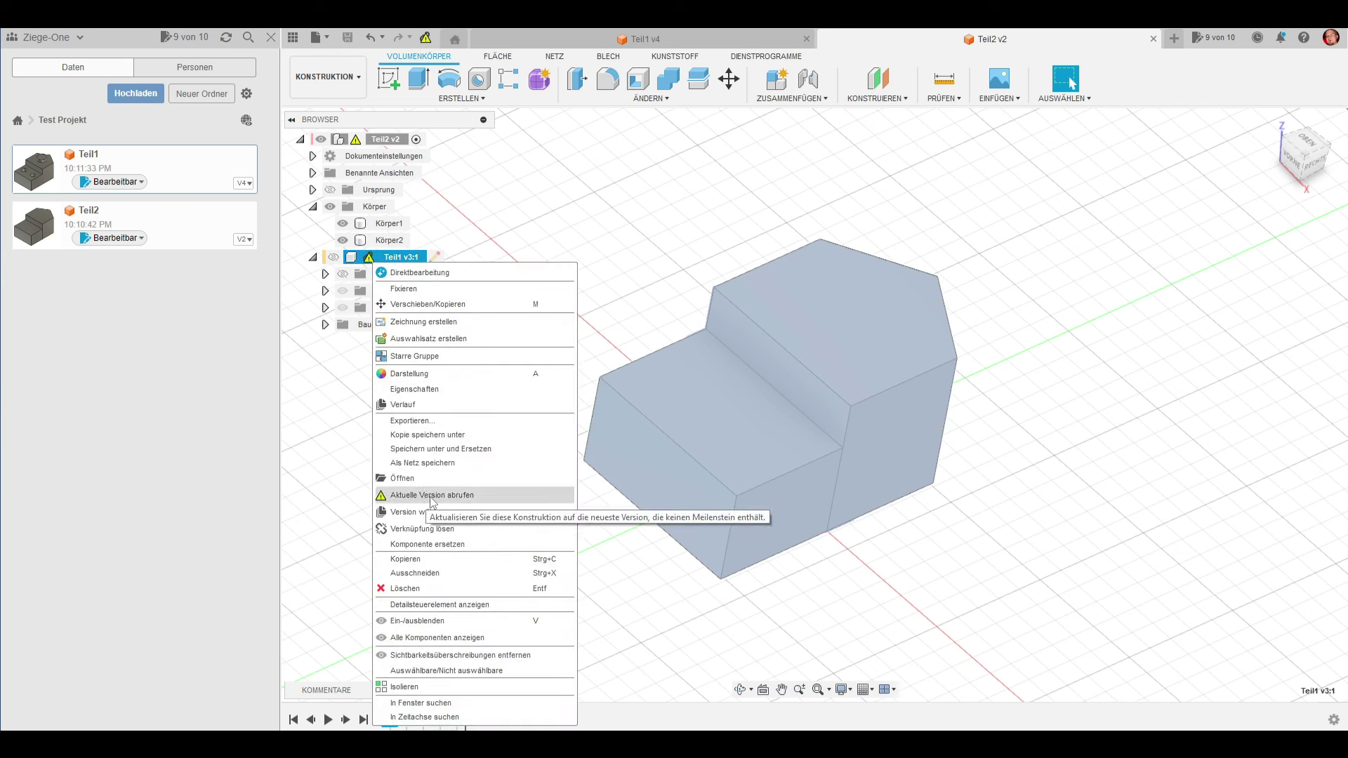
pyautogui.click(433, 496)
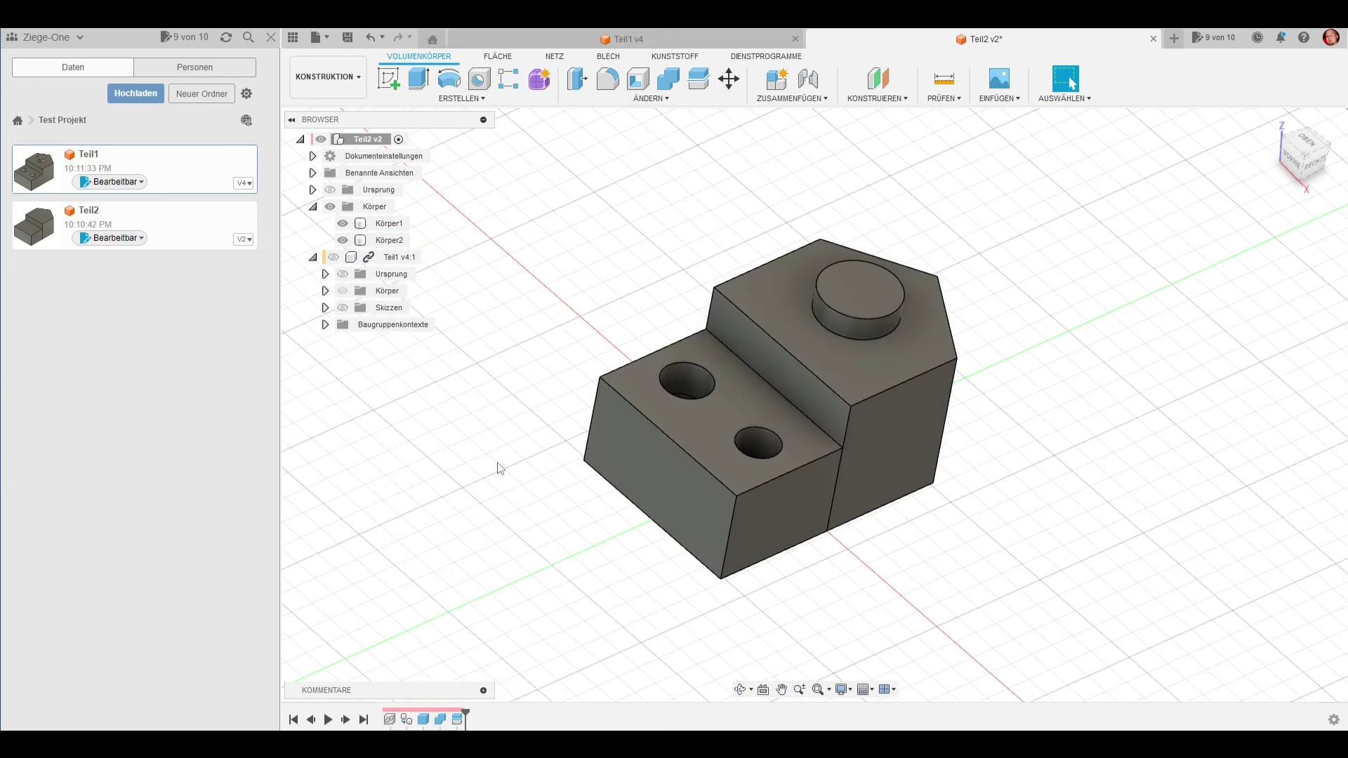
pyautogui.click(388, 240)
pyautogui.click(457, 274)
pyautogui.click(343, 224)
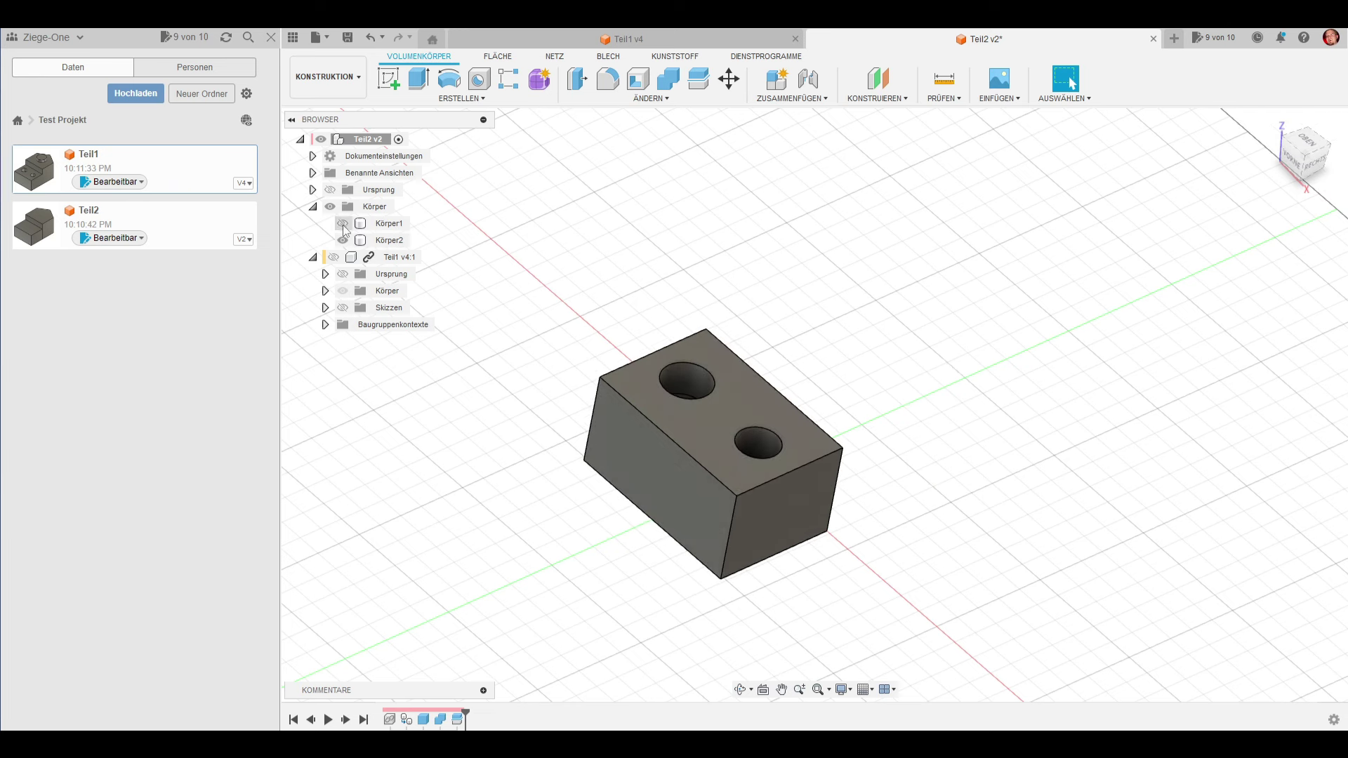
pyautogui.click(342, 224)
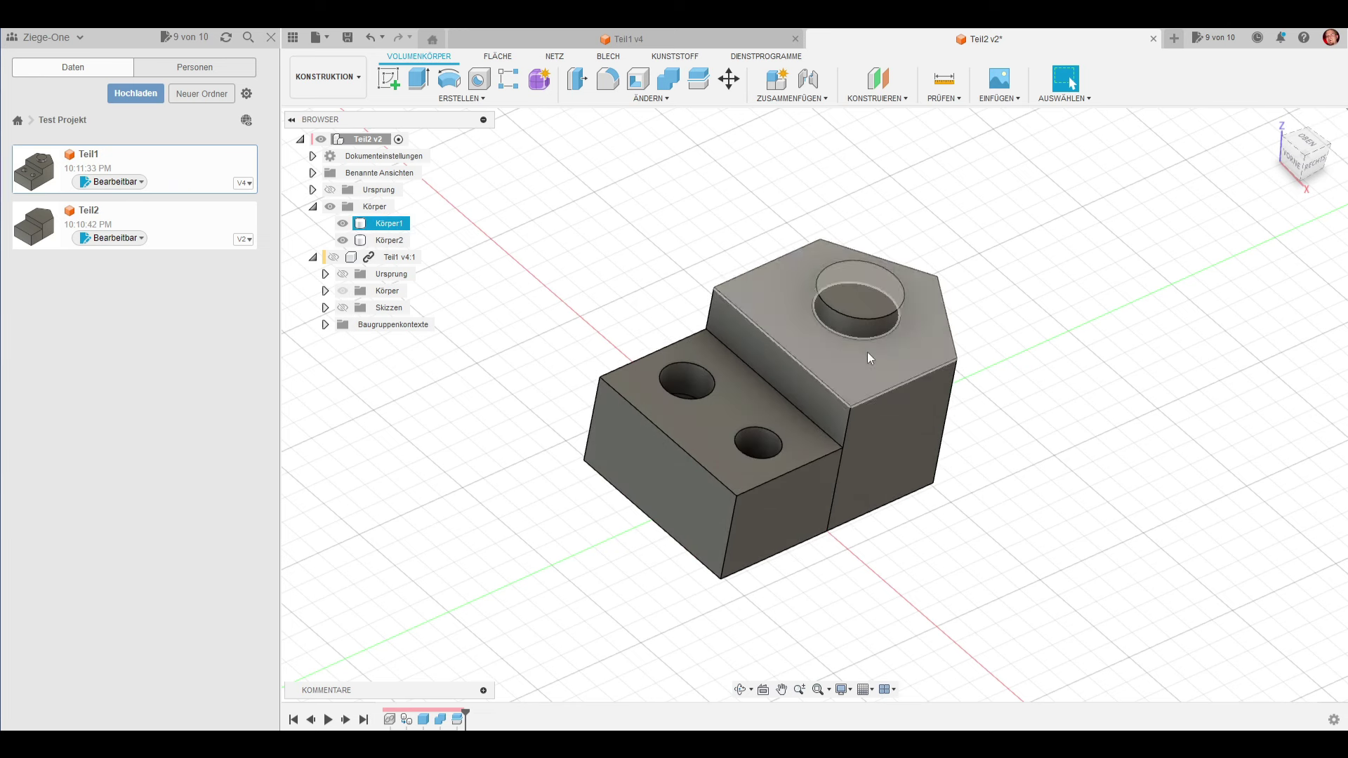
pyautogui.press('Escape')
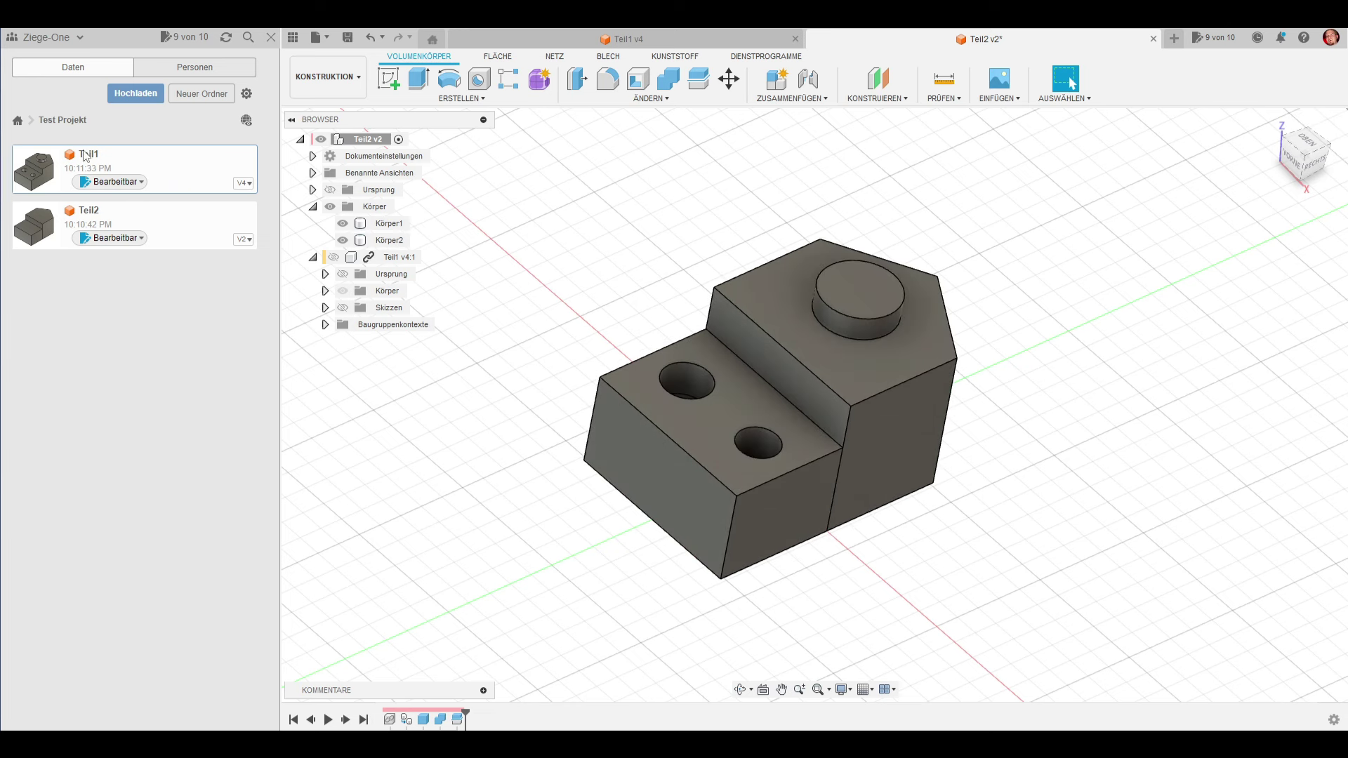
pyautogui.click(807, 391)
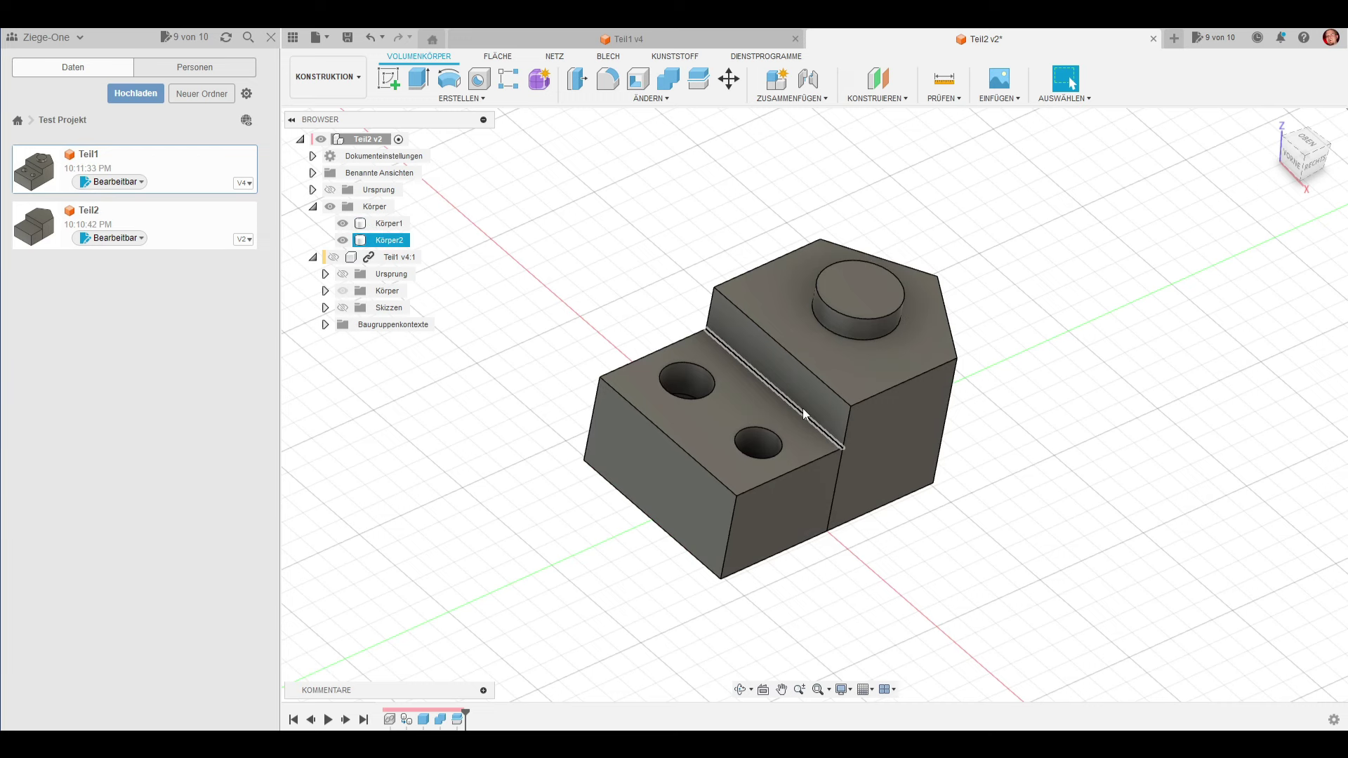
pyautogui.press('Escape')
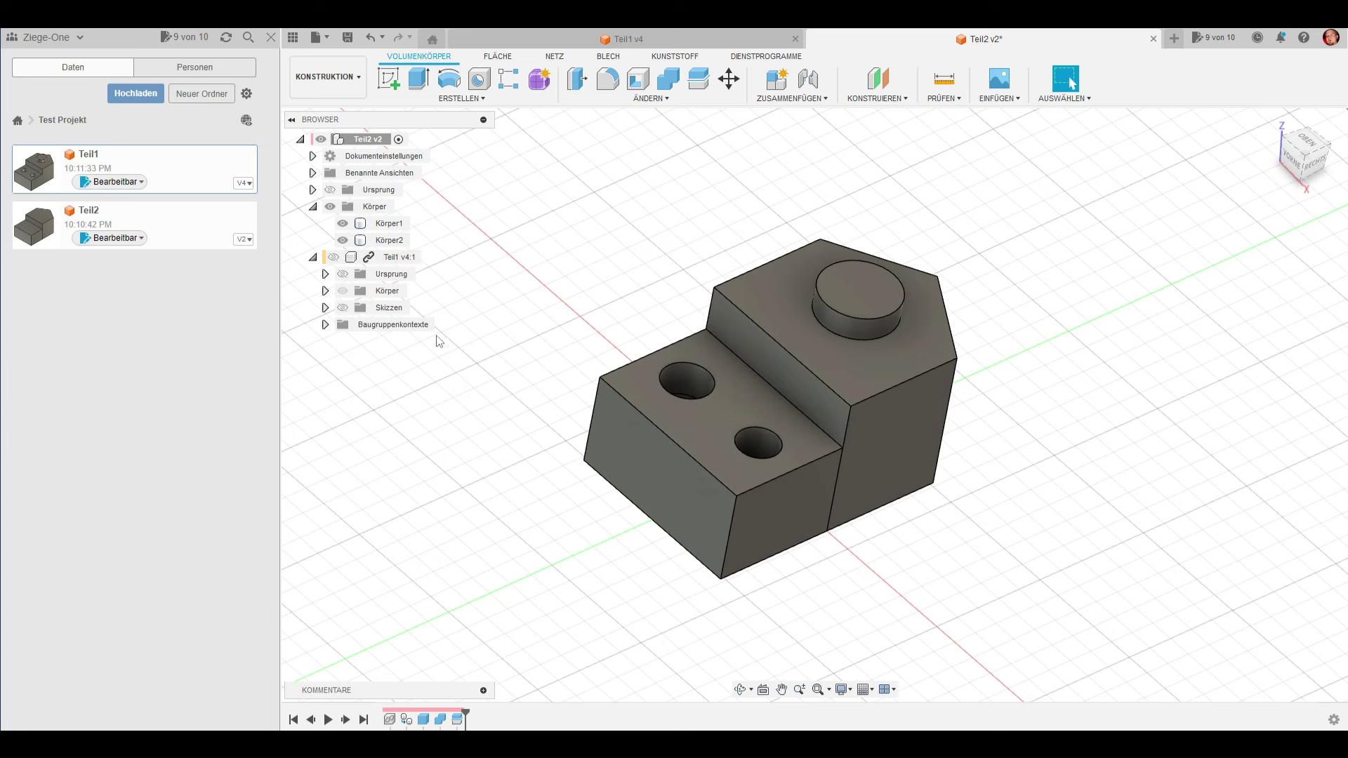
pyautogui.click(824, 467)
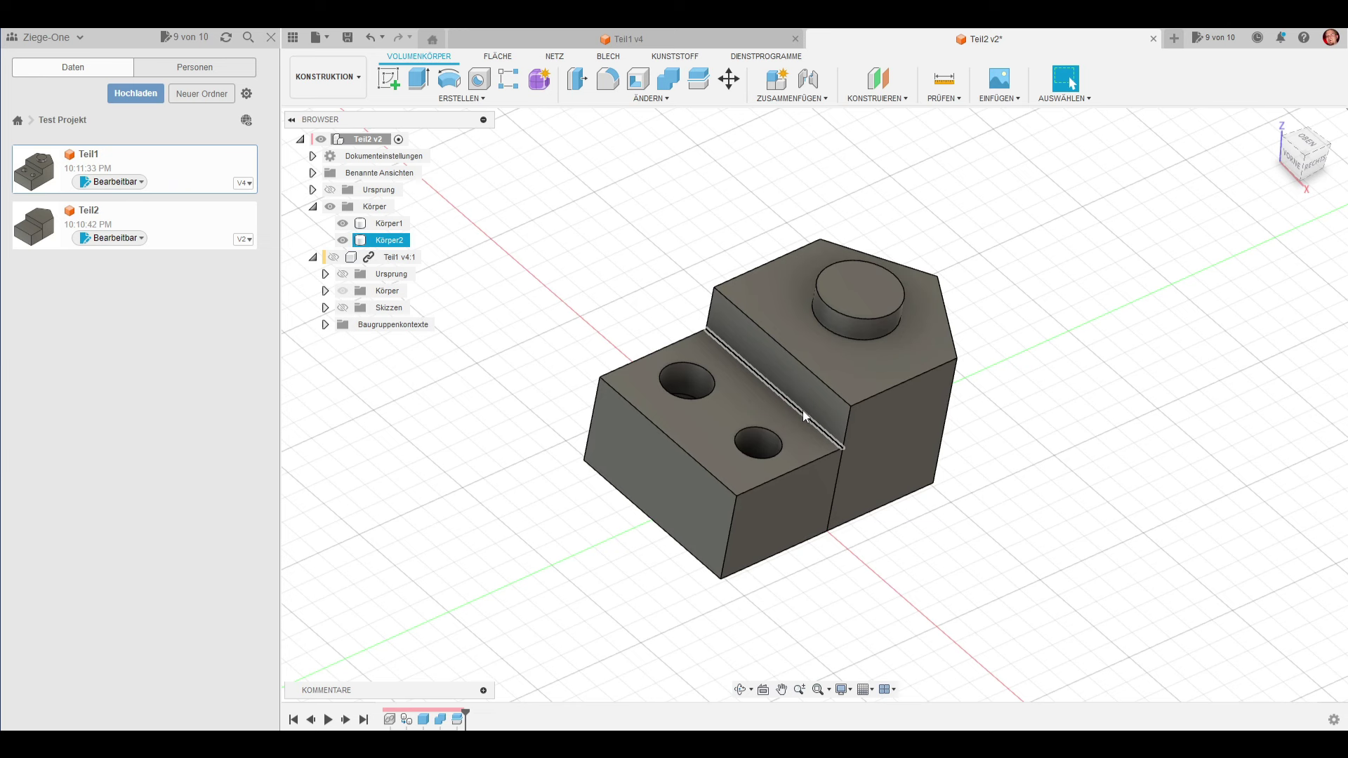
pyautogui.click(1046, 331)
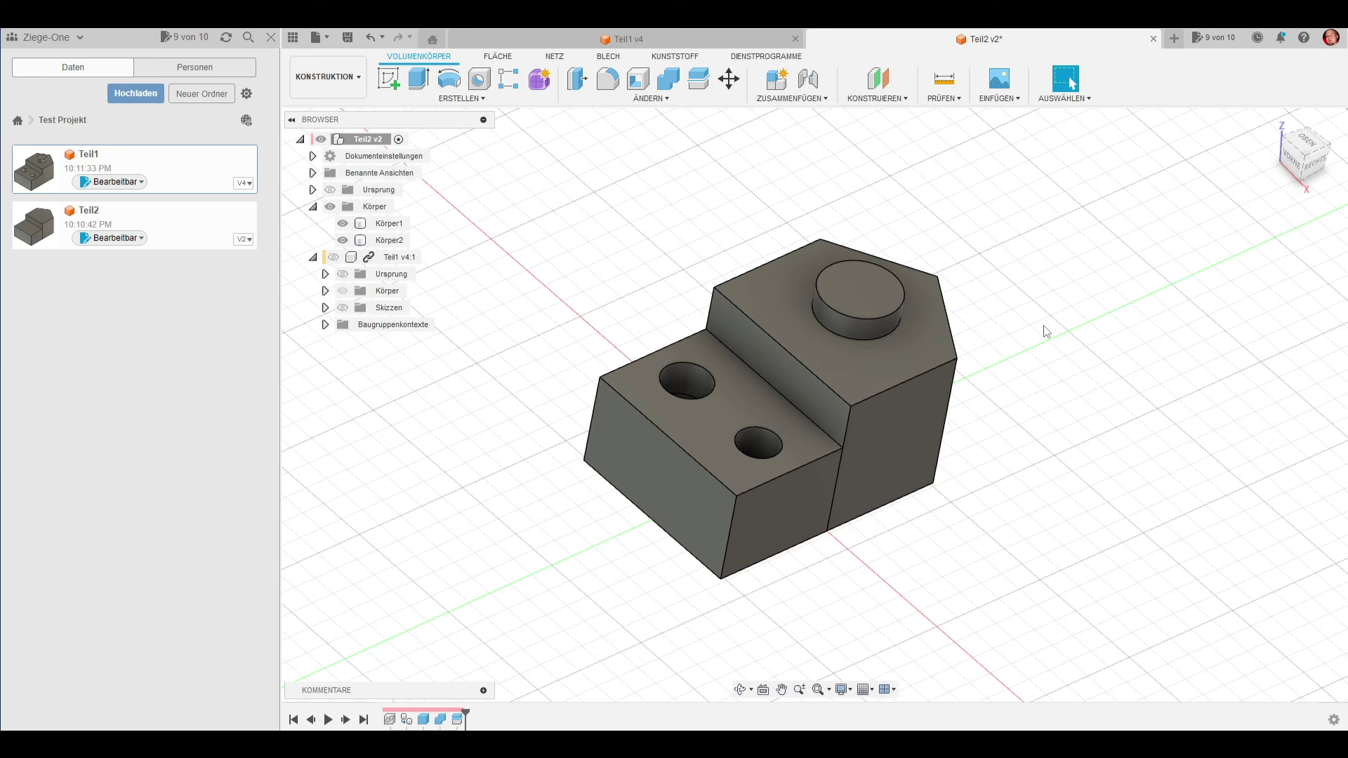